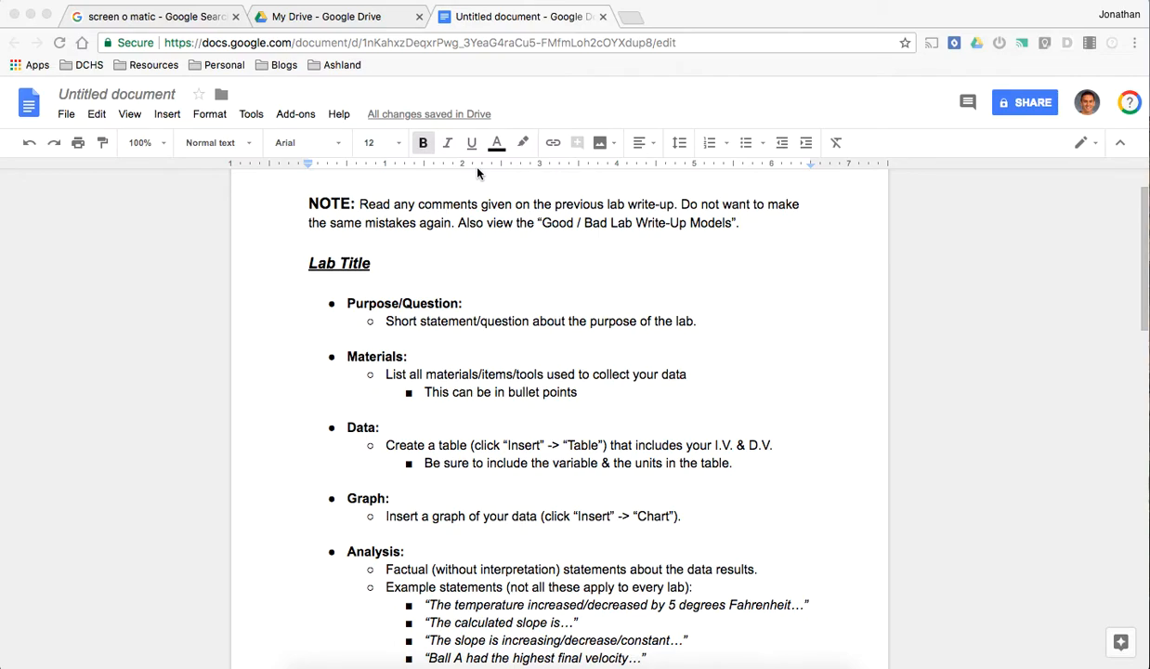
# Delete the two instruction lines under the Data heading and leave an empty unbulleted line there
pyautogui.scroll(-2, 456, 330)
pyautogui.scroll(3, 456, 333)
pyautogui.scroll(-1, 458, 332)
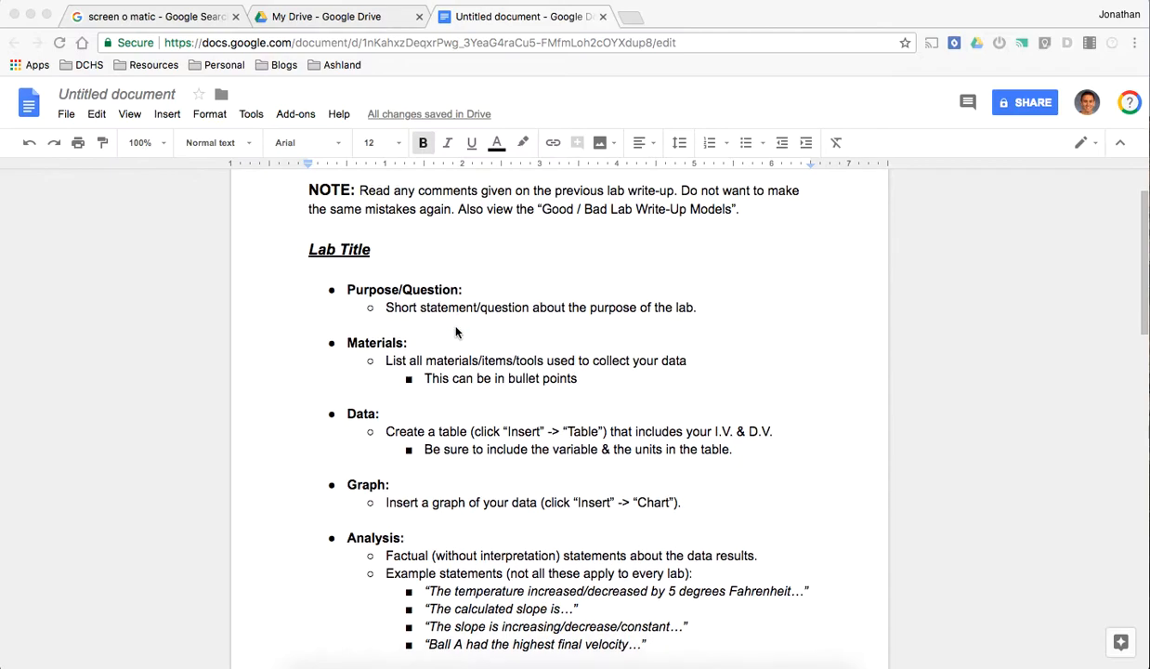
pyautogui.click(258, 339)
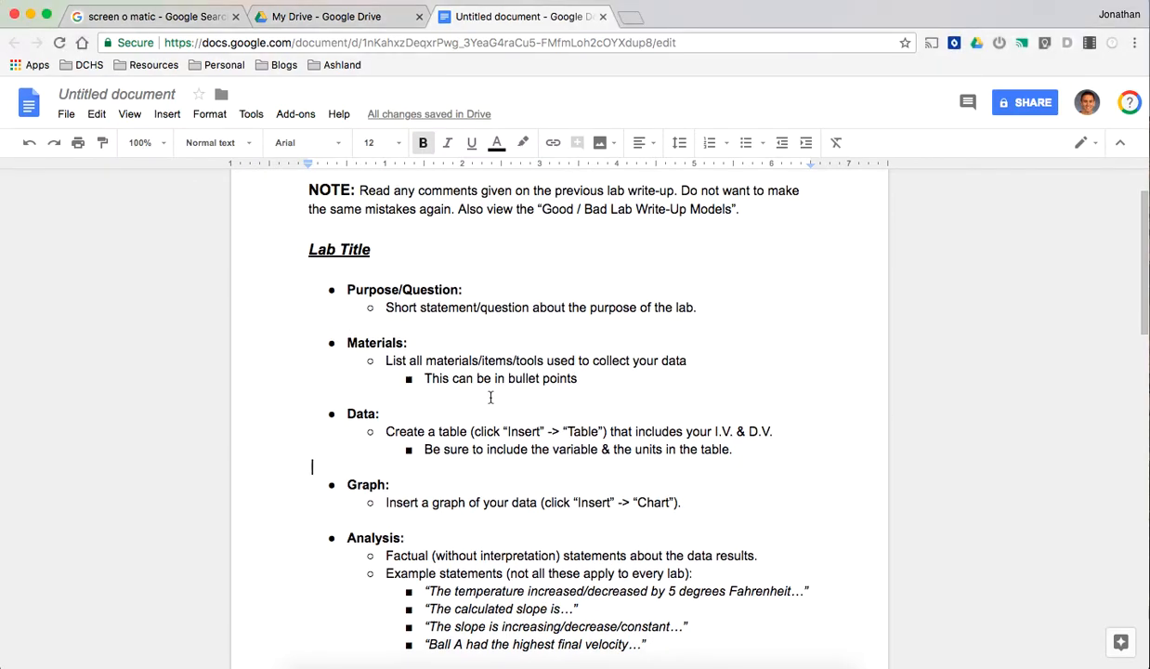
pyautogui.moveTo(733, 450); pyautogui.dragTo(370, 432)
pyautogui.press('BackSpace')
pyautogui.press('BackSpace')
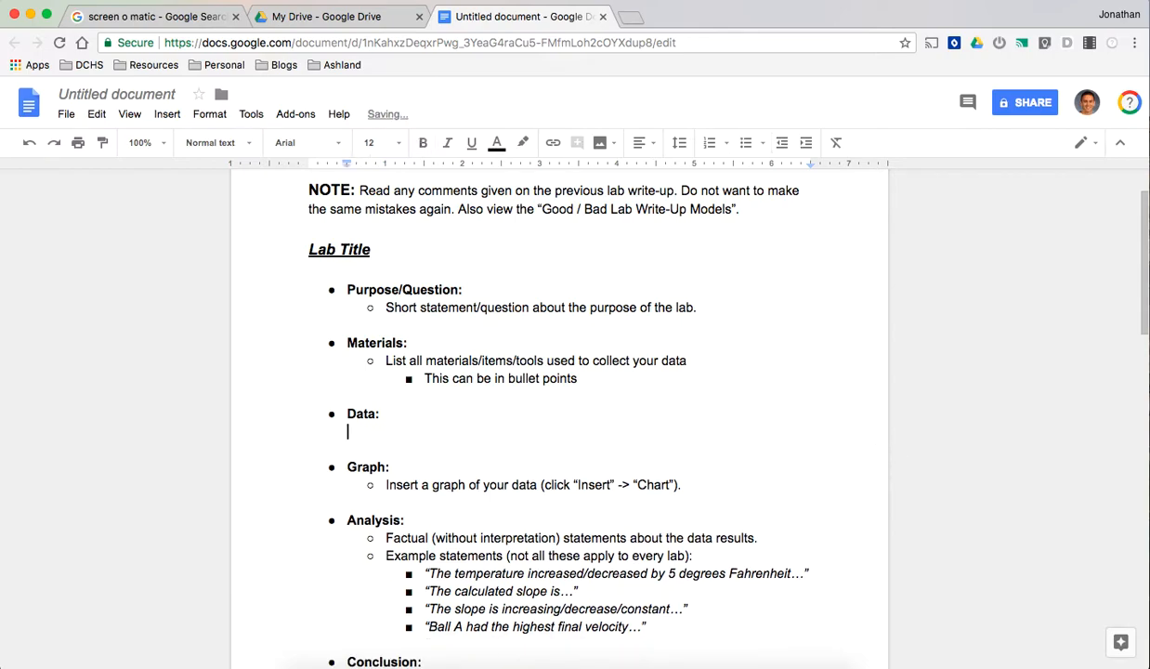
pyautogui.press('Return')
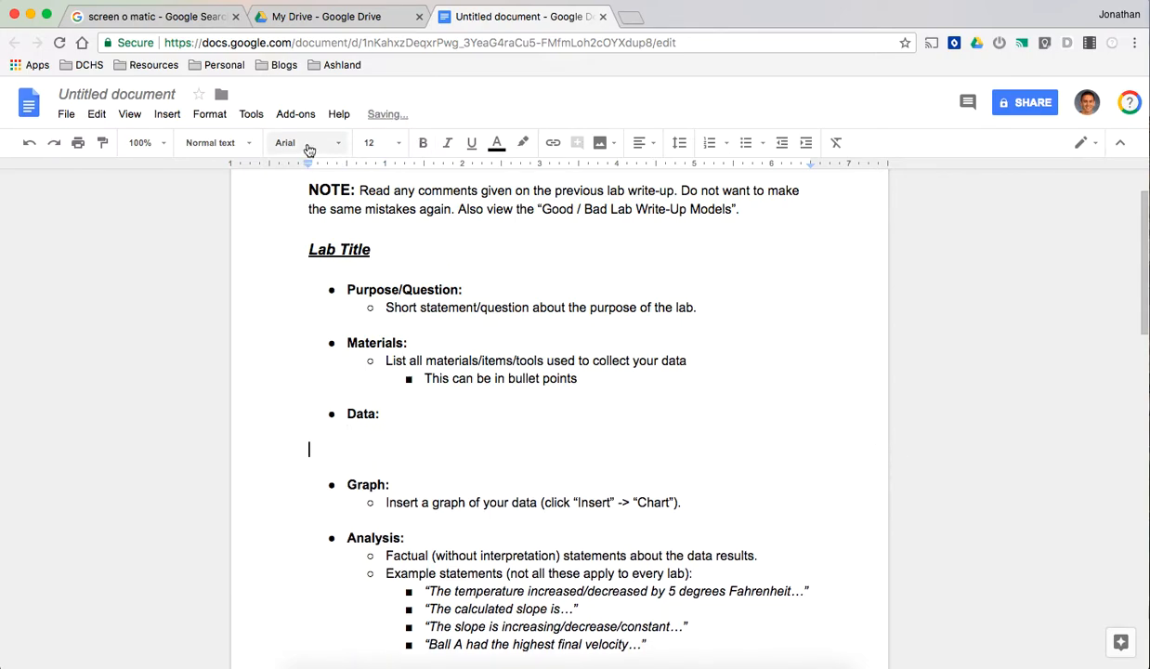
# Insert a line chart on the empty line below the Data heading
pyautogui.click(169, 113)
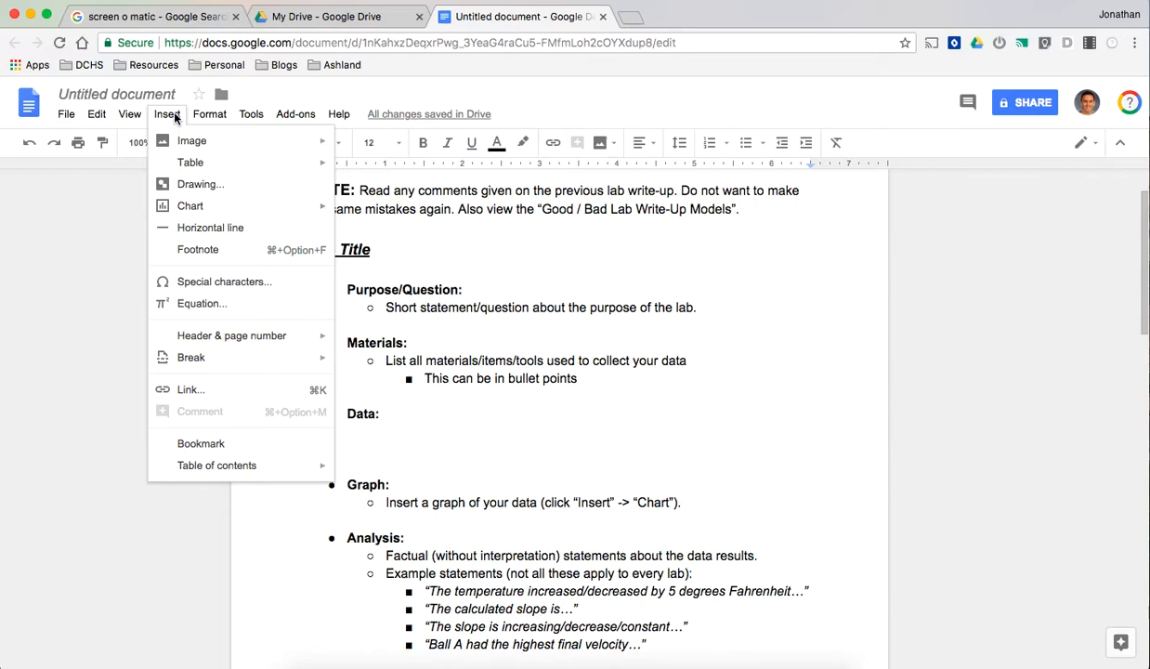
pyautogui.moveTo(198, 212)
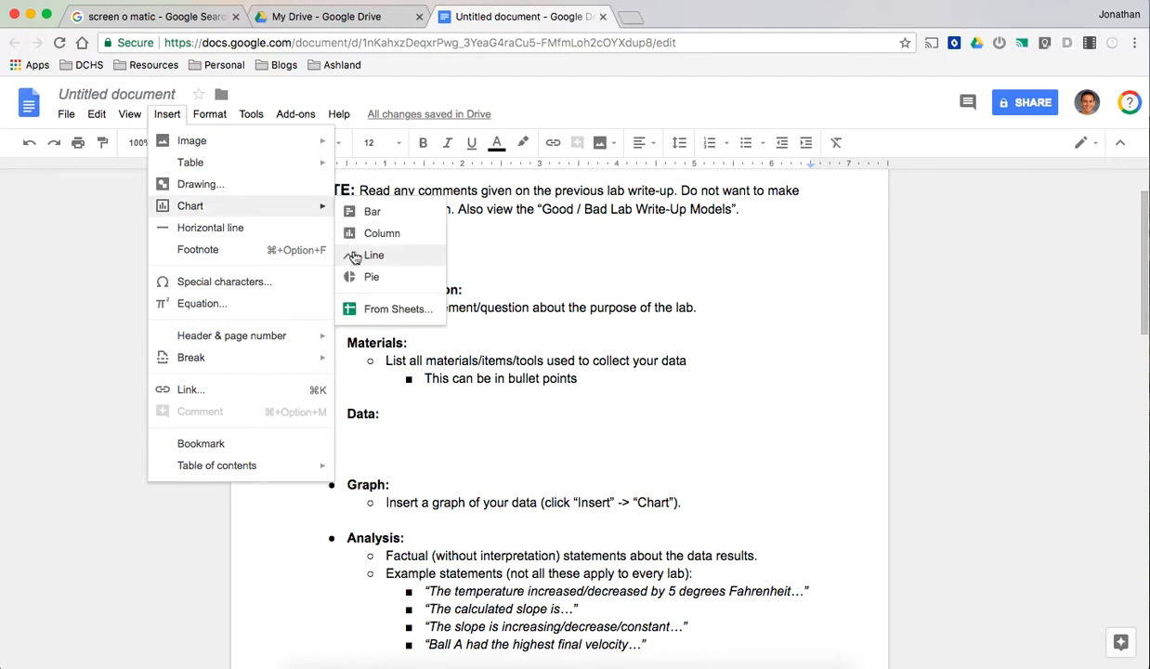
pyautogui.click(353, 255)
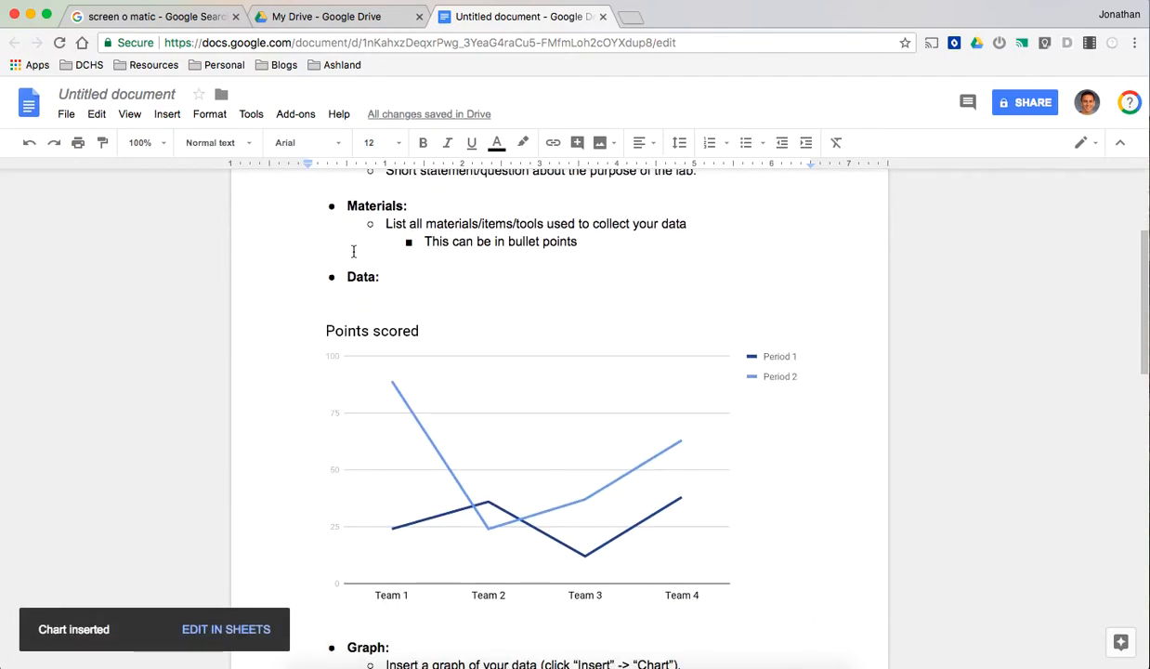
# Open the source spreadsheet linked to the inserted line chart
pyautogui.click(445, 436)
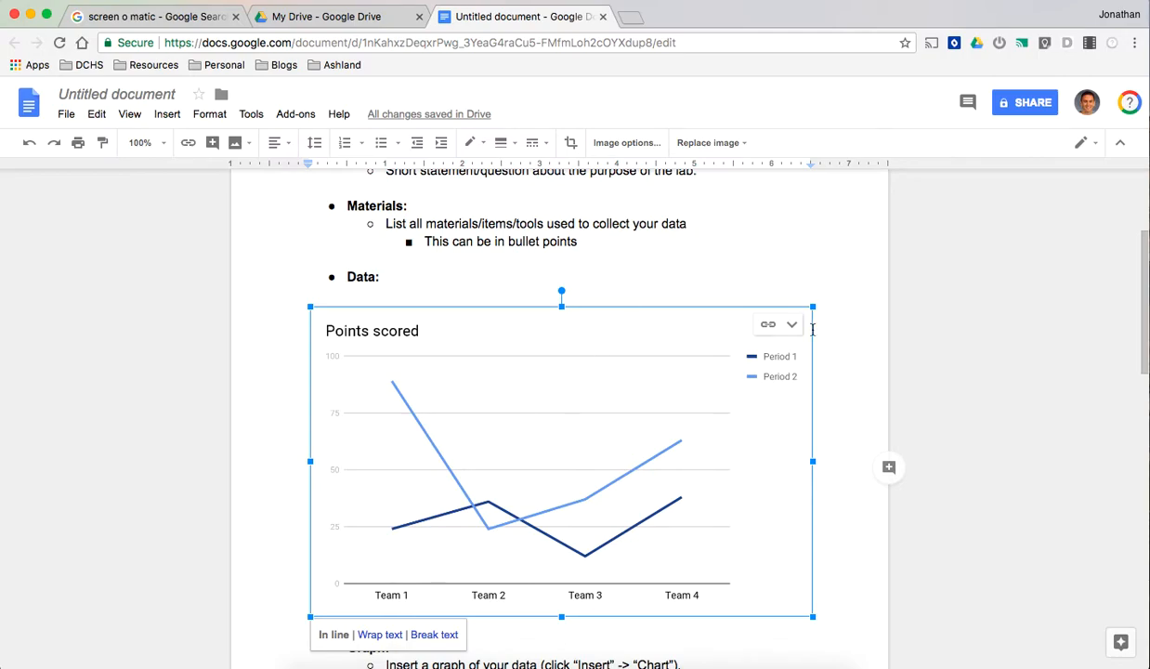
pyautogui.click(794, 325)
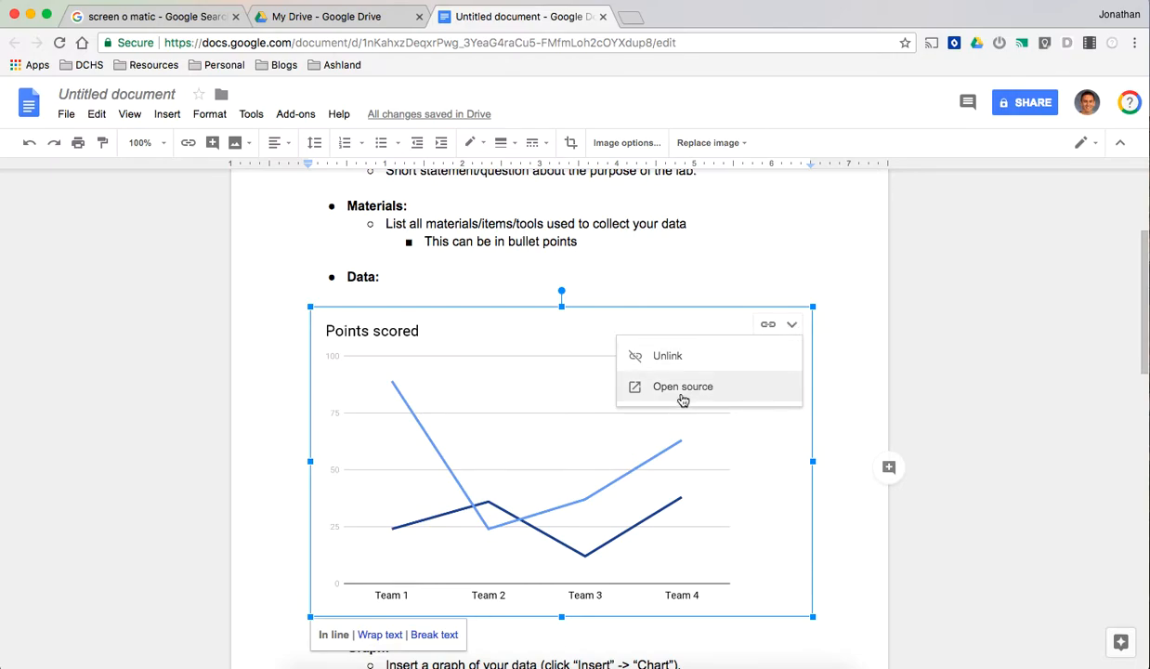
pyautogui.click(683, 388)
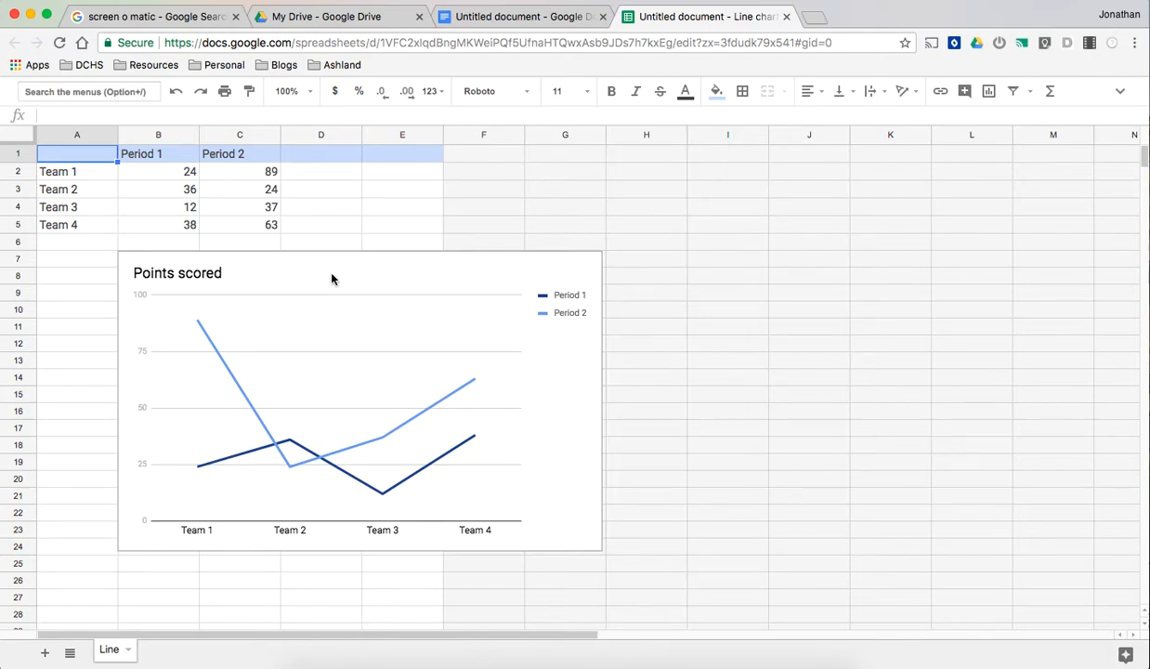
# Move the Points scored chart away from the data columns so its upper-left corner sits around E7, with the chart editor closed
pyautogui.click(429, 258)
pyautogui.doubleClick(579, 270)
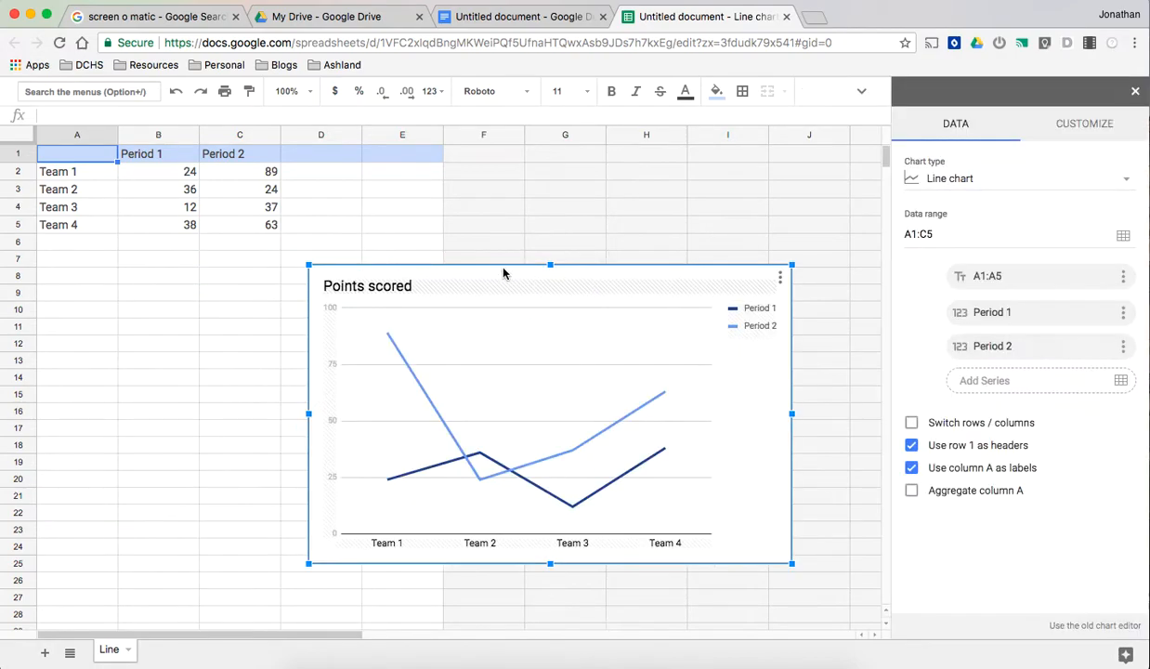
pyautogui.moveTo(482, 277); pyautogui.dragTo(833, 211)
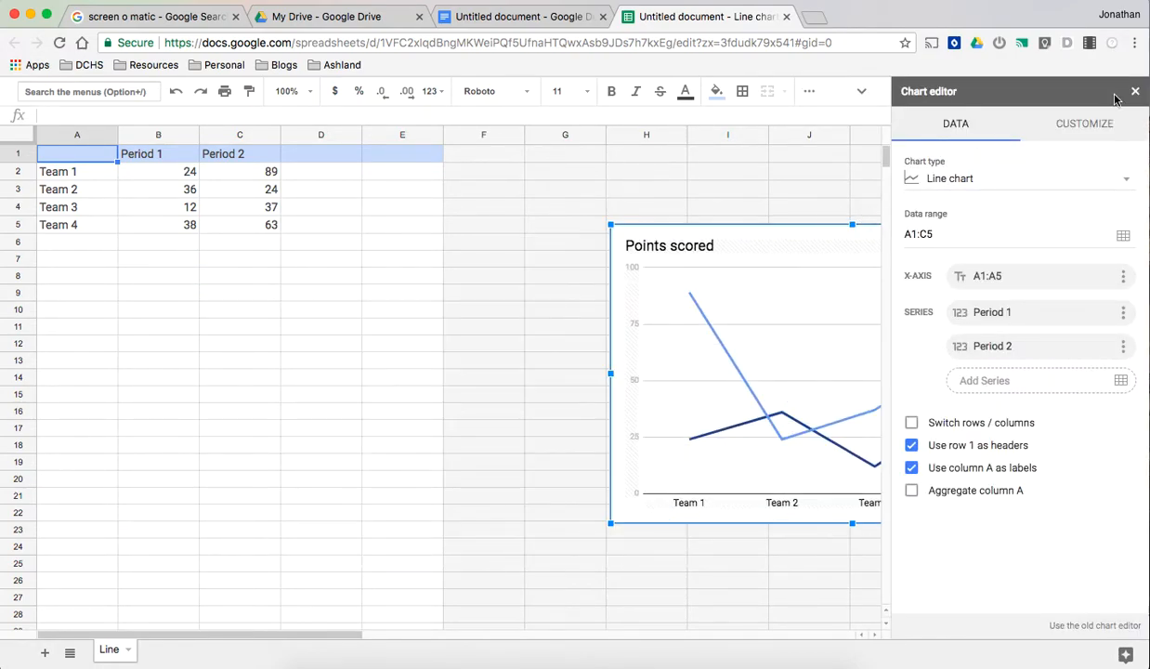
pyautogui.press('Escape')
pyautogui.click(671, 234)
pyautogui.moveTo(670, 234); pyautogui.dragTo(478, 259)
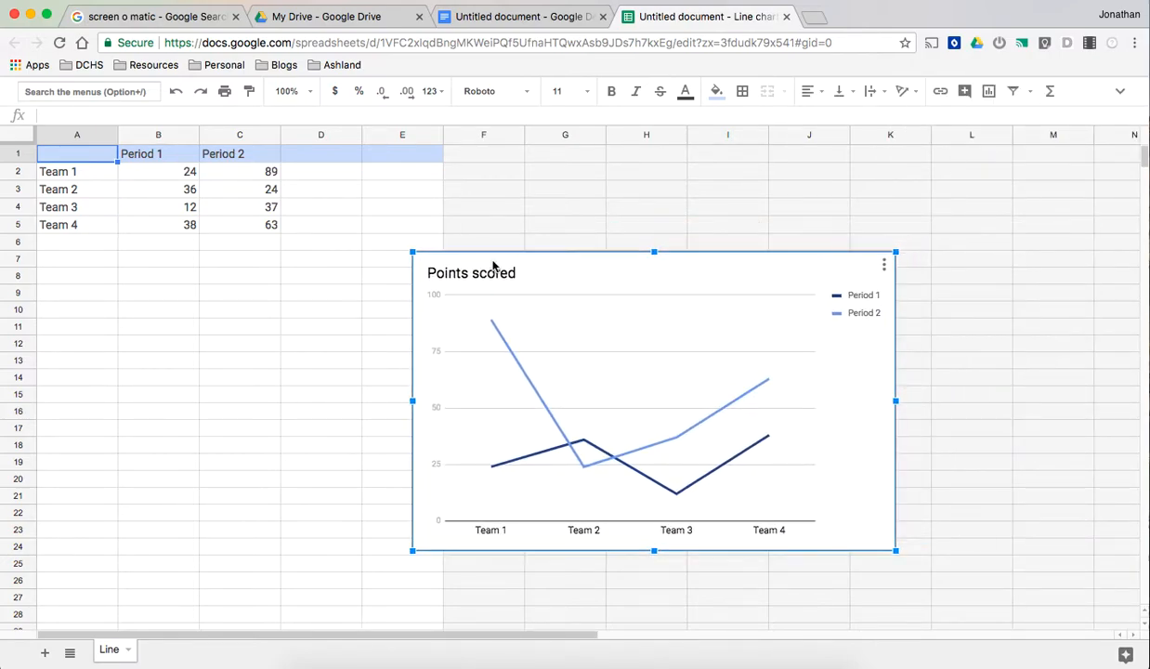
# Enter "Time" as the header of column A in cell A1
pyautogui.click(69, 159)
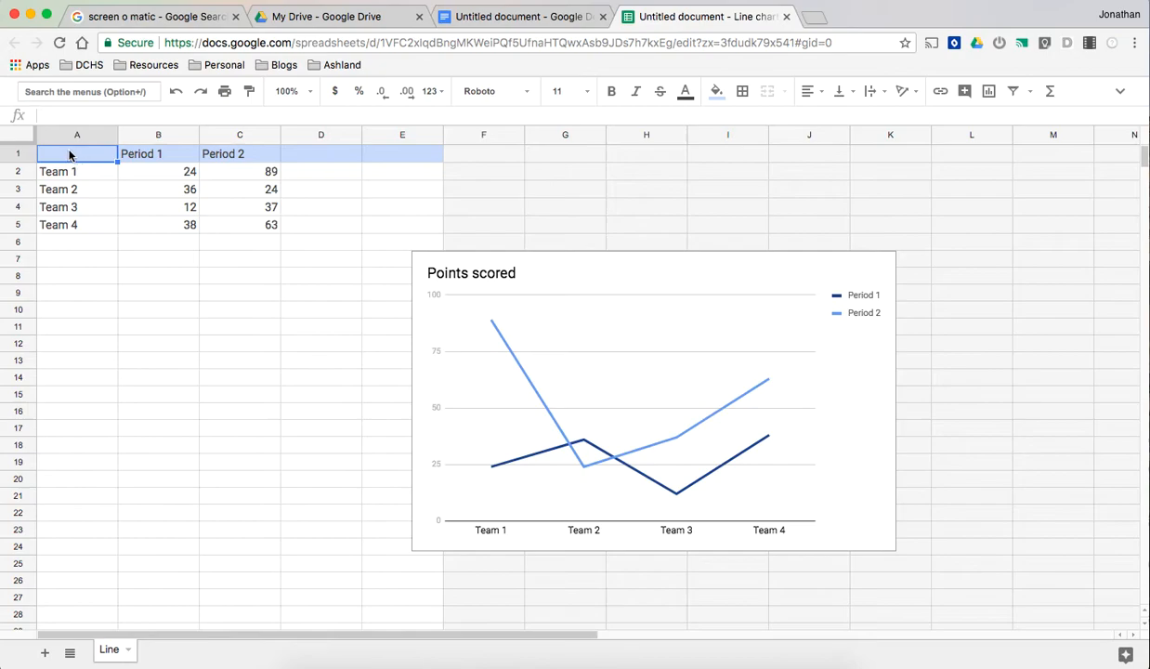
pyautogui.click(9, 160)
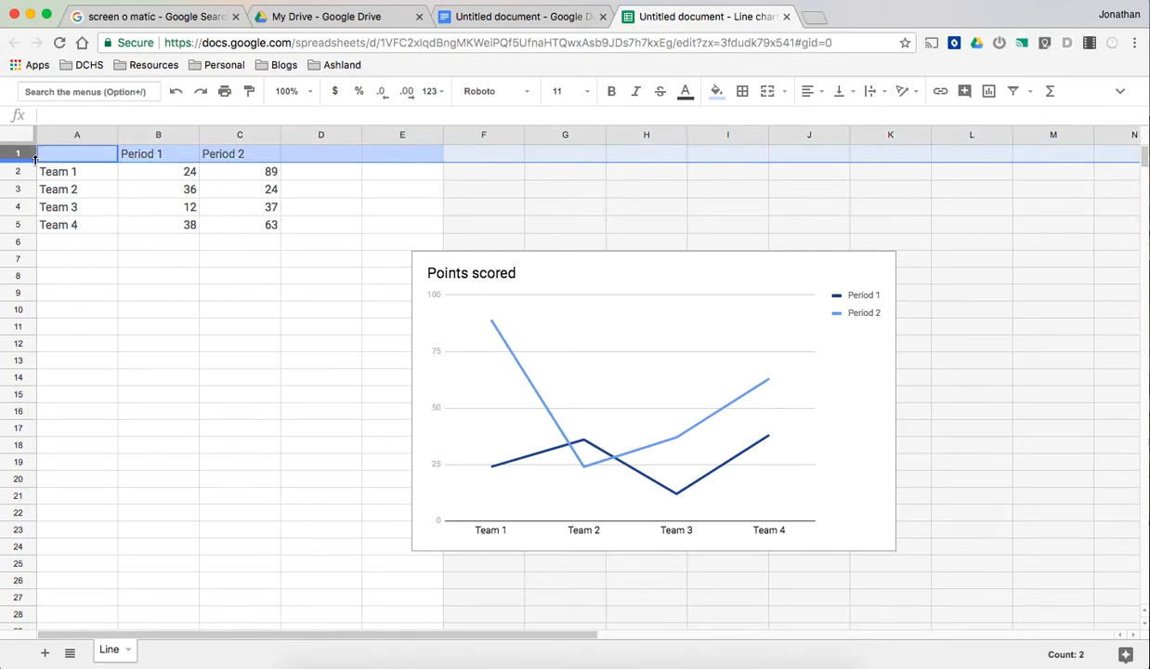
pyautogui.click(89, 133)
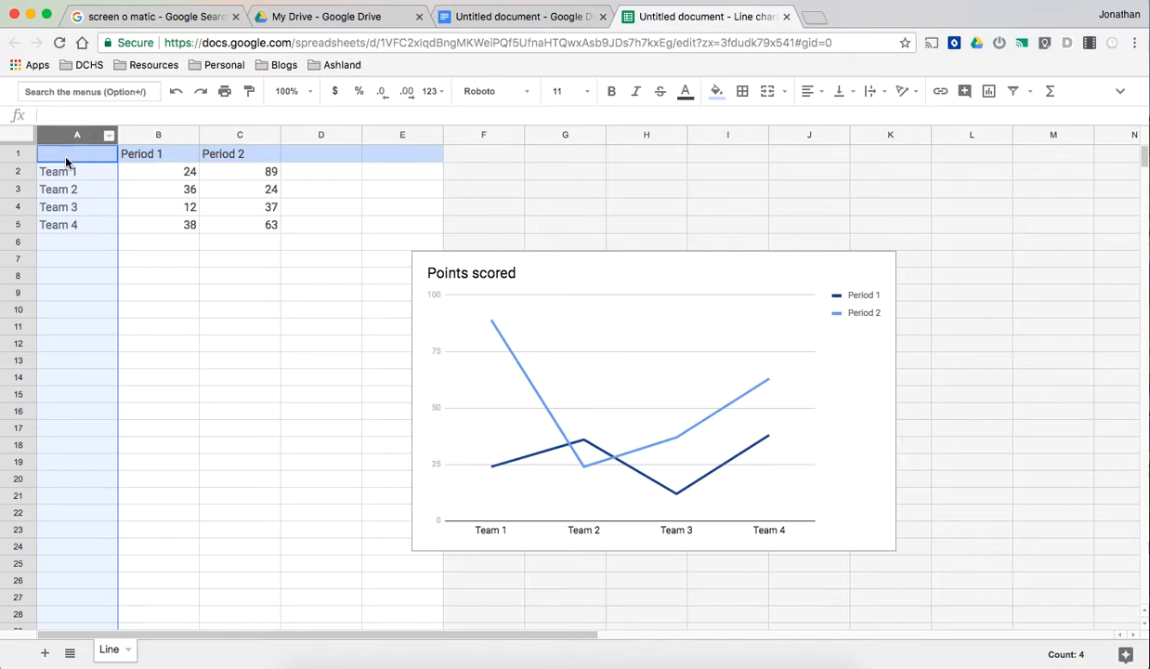
pyautogui.click(67, 161)
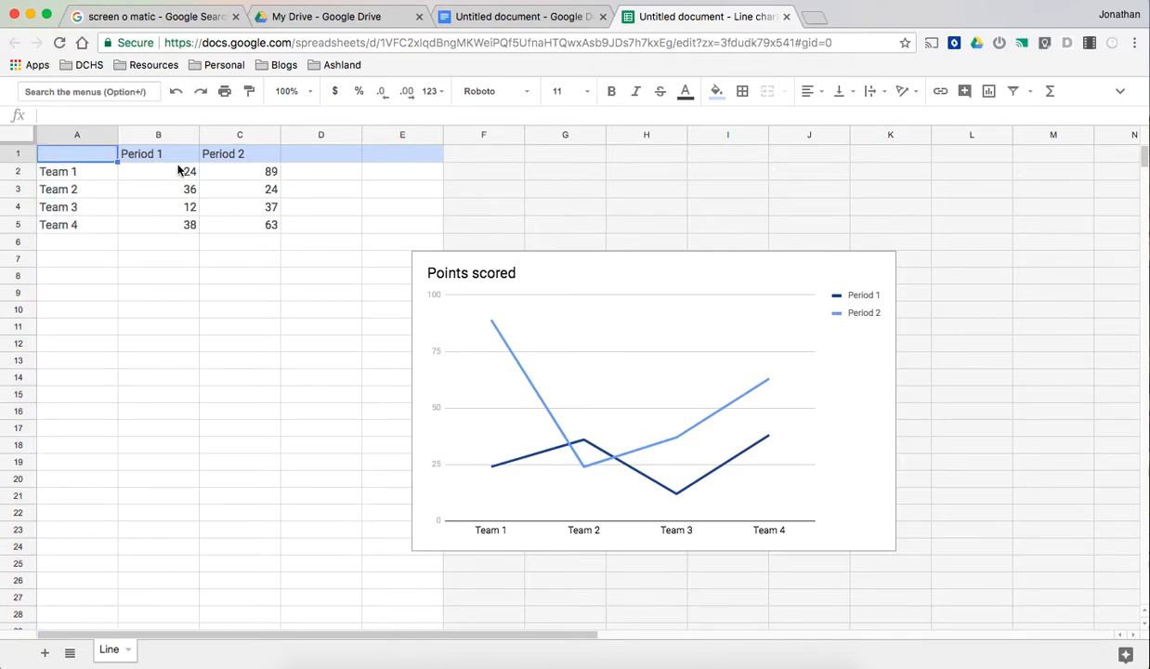
pyautogui.write('Time')
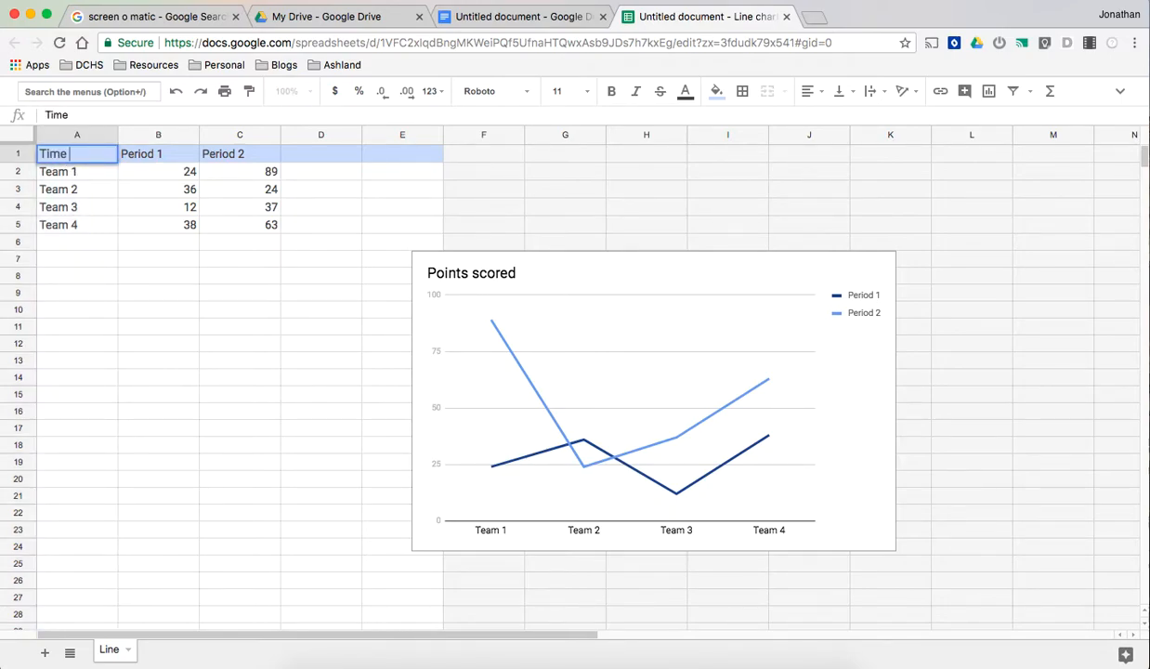
pyautogui.press('Return')
# Fill the Time column with the values 0, 1, 2, 3, 4 and 5 in cells A2 to A7
pyautogui.write('0')
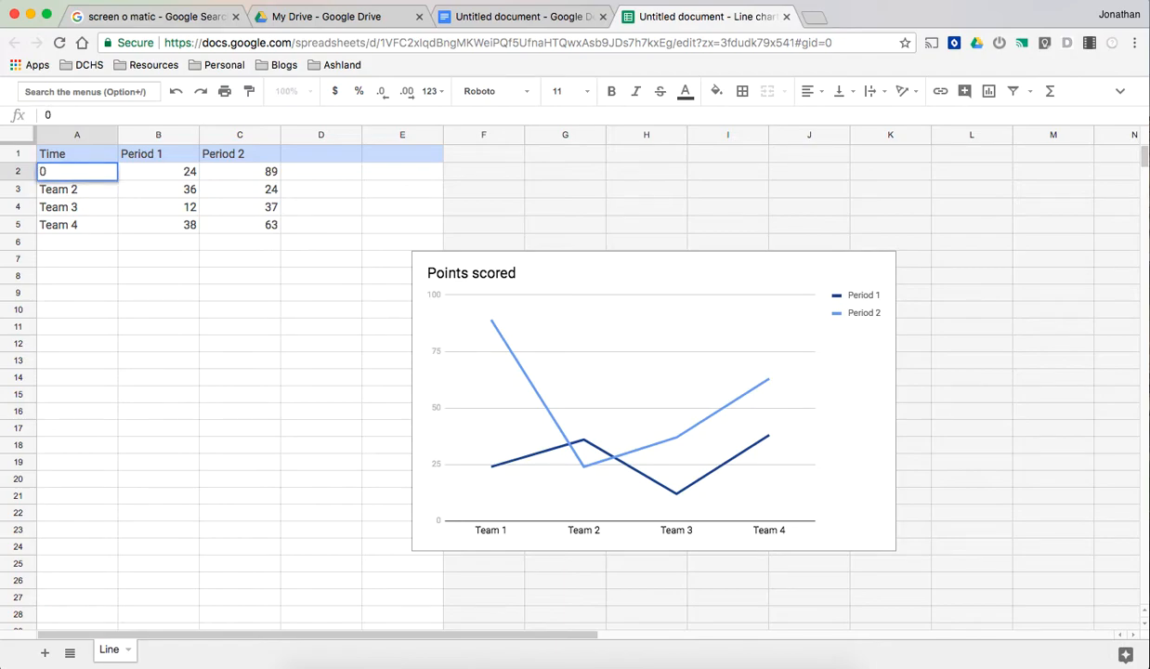
pyautogui.press('Return')
pyautogui.write('1')
pyautogui.press('Return')
pyautogui.write('2')
pyautogui.press('Return')
pyautogui.write('3 4')
pyautogui.press('Return')
pyautogui.write('5')
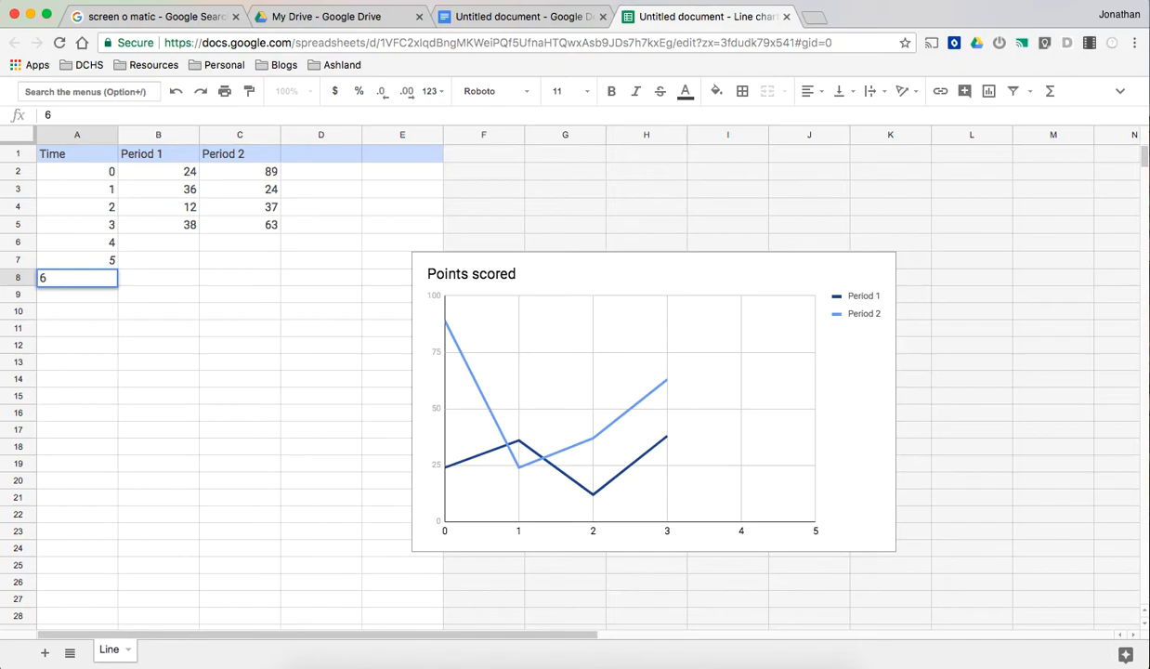
pyautogui.press('Return')
# Rename the Period 1 header in cell B1 to "Temp #1"
pyautogui.press('Right')
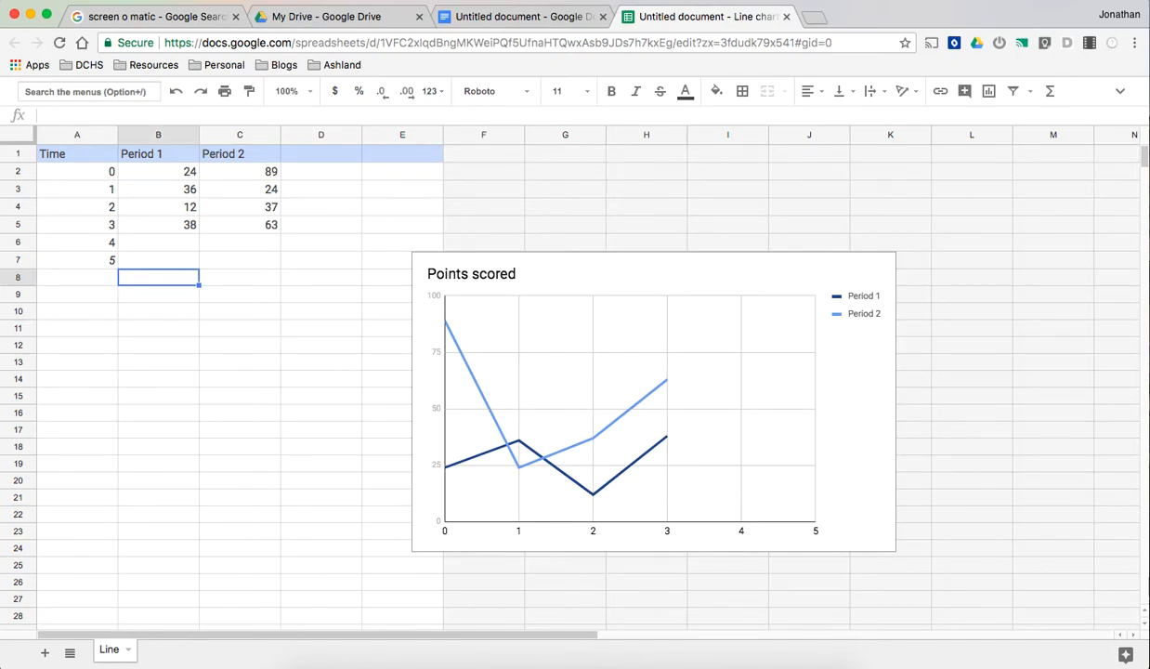
pyautogui.press('Up')
pyautogui.press('Up')
pyautogui.press('Up')
pyautogui.press('Up')
pyautogui.press('Up')
pyautogui.press('Up')
pyautogui.press('Up')
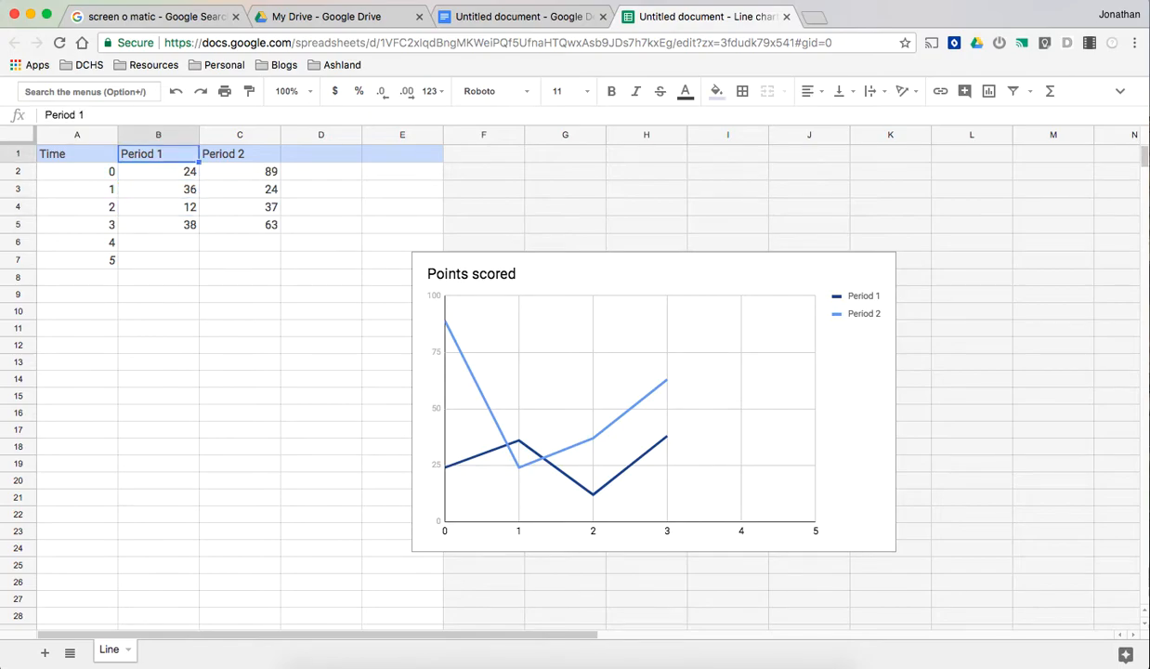
pyautogui.write('Temp')
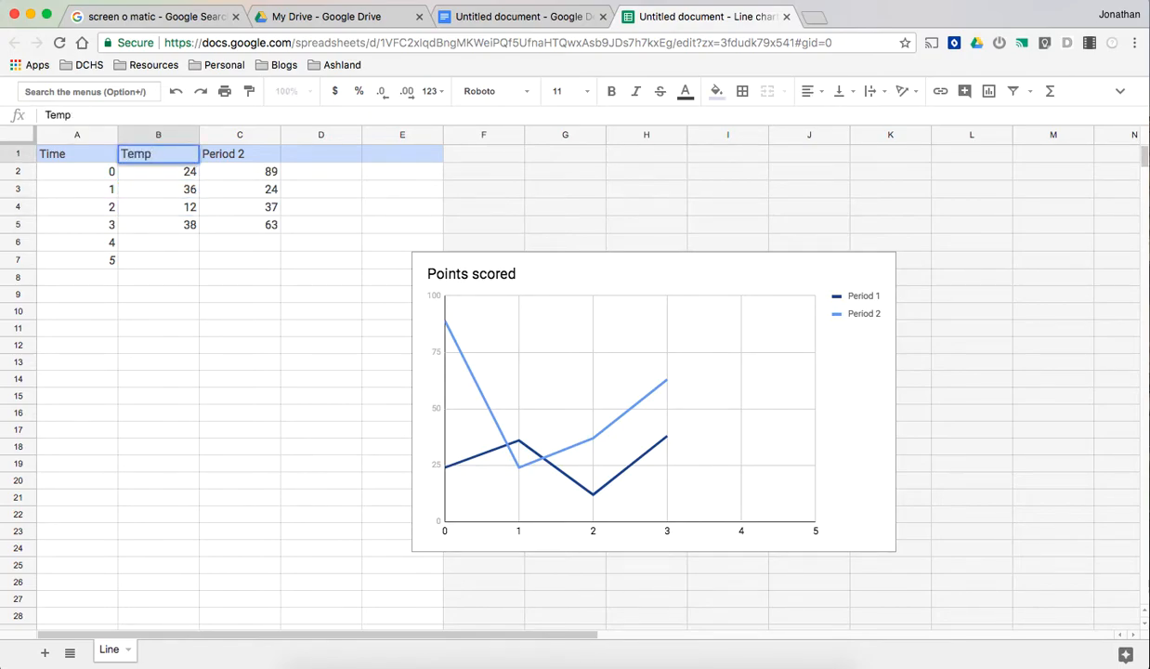
pyautogui.write(' #1')
# Rename the Period 2 header in C1 to "Temp #2" and add the header "Temp #3" in D1
pyautogui.press('Tab')
pyautogui.write('Tem')
pyautogui.press('BackSpace')
pyautogui.write('e')
pyautogui.press('BackSpace')
pyautogui.write('mp #')
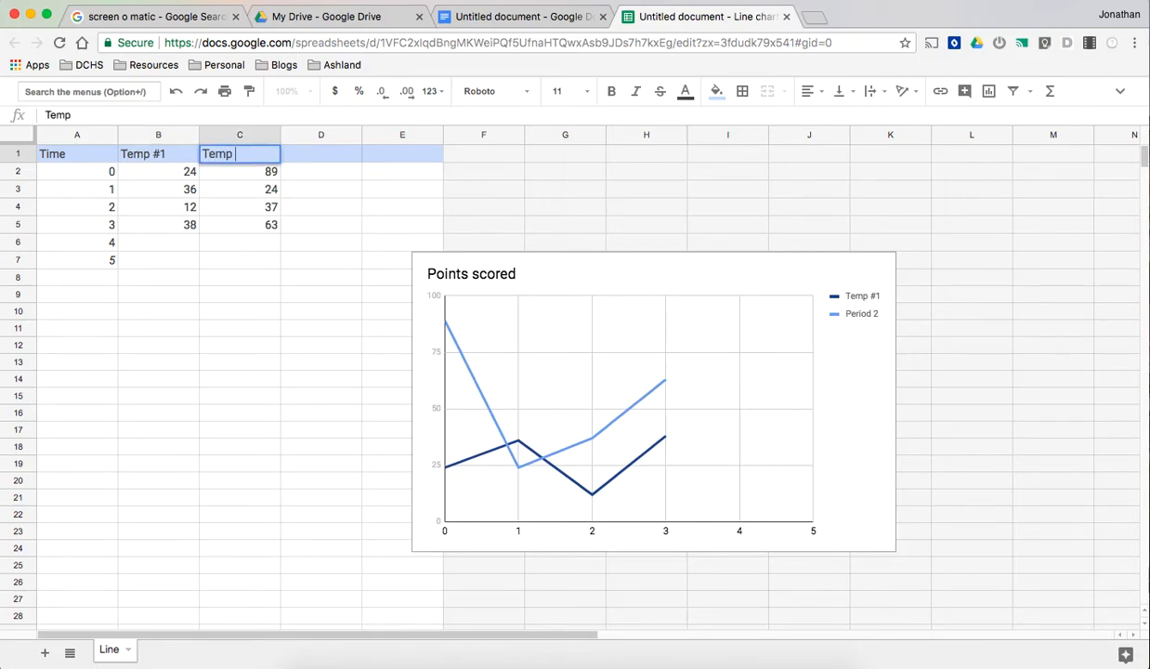
pyautogui.write('2')
pyautogui.press('Tab')
pyautogui.write('Temp')
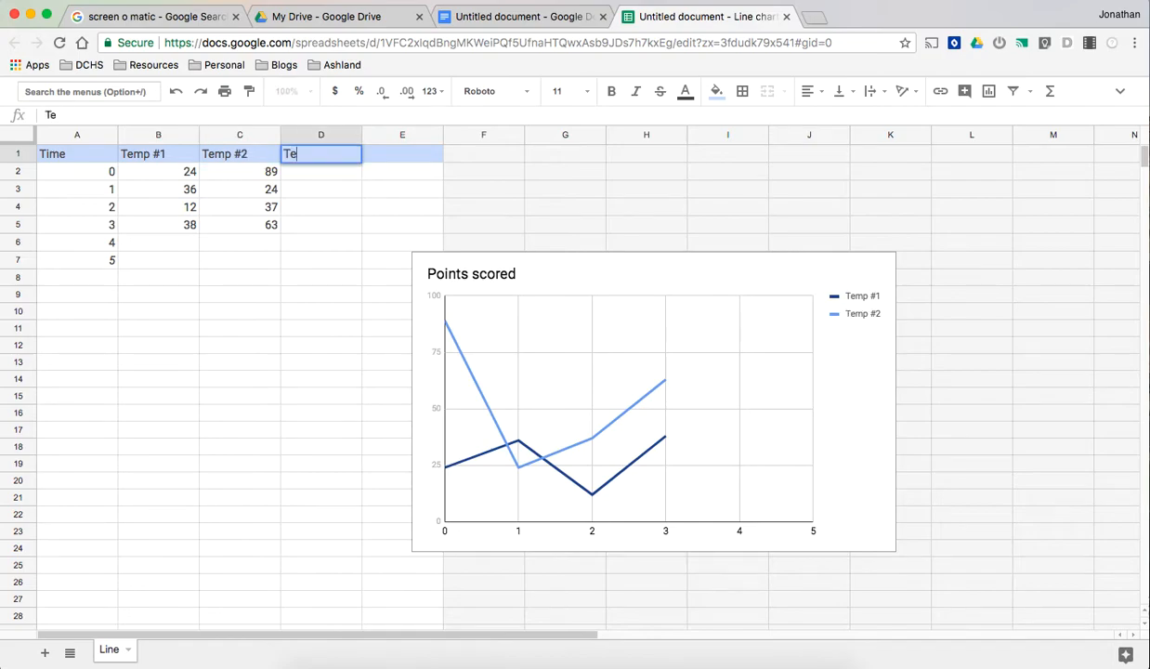
pyautogui.write(' #2')
pyautogui.press('BackSpace')
pyautogui.write('3')
pyautogui.click(210, 219)
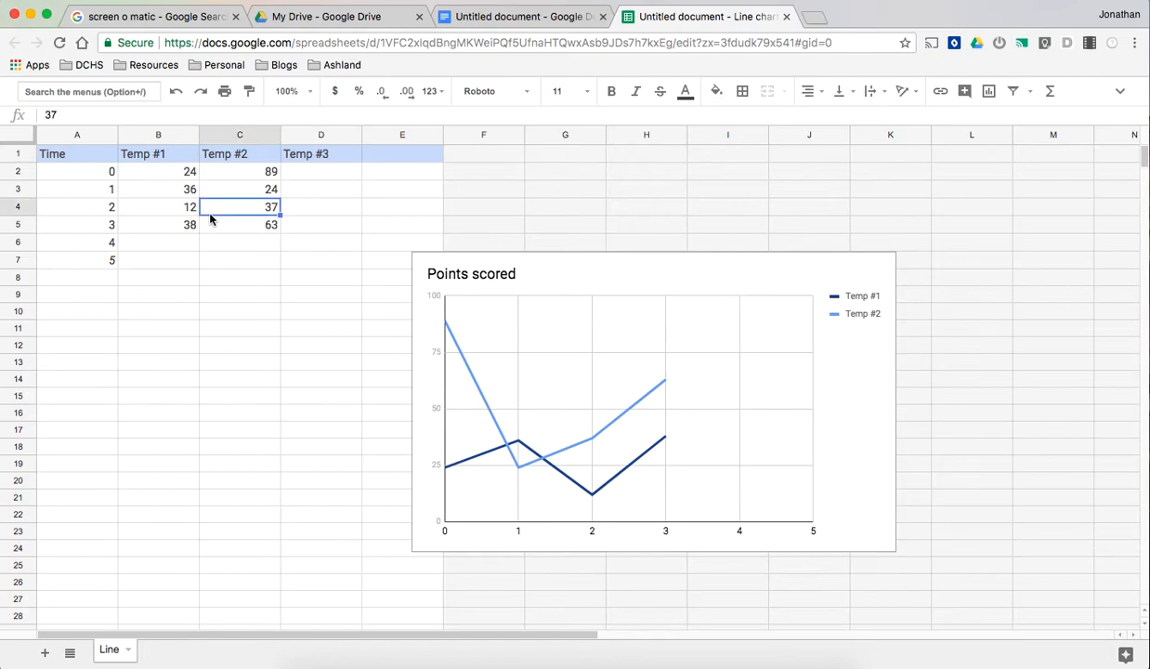
# Switch to the Google Docs document and review the linked chart under the Data heading
pyautogui.click(524, 21)
pyautogui.scroll(1, 461, 292)
pyautogui.scroll(-5, 462, 293)
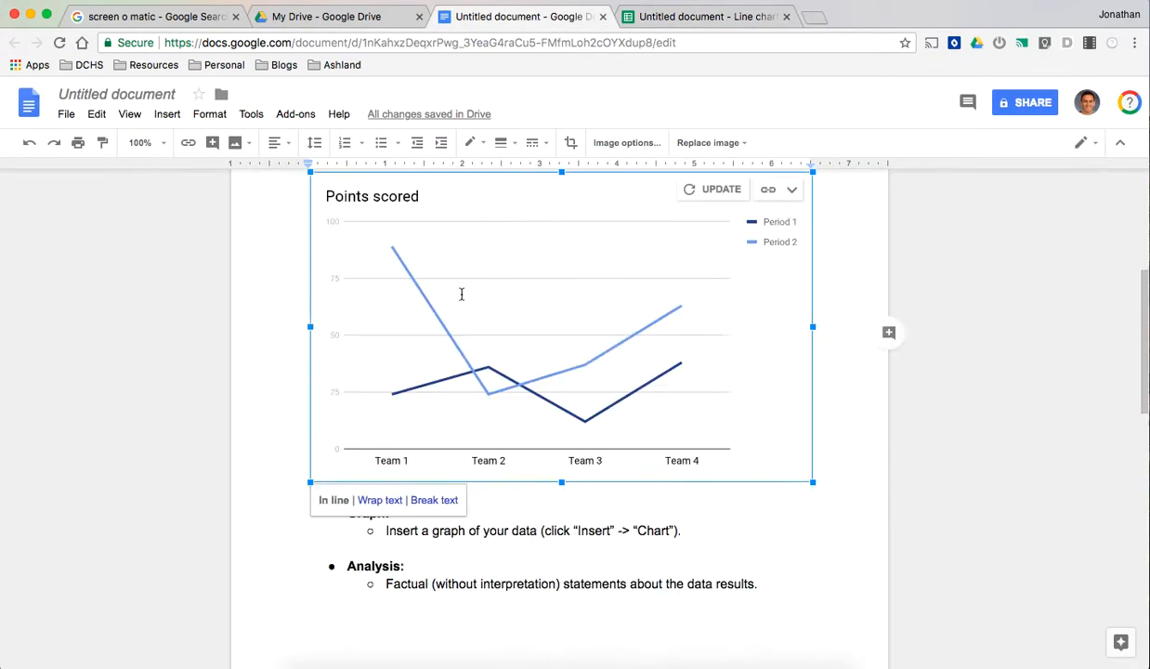
pyautogui.scroll(1, 461, 299)
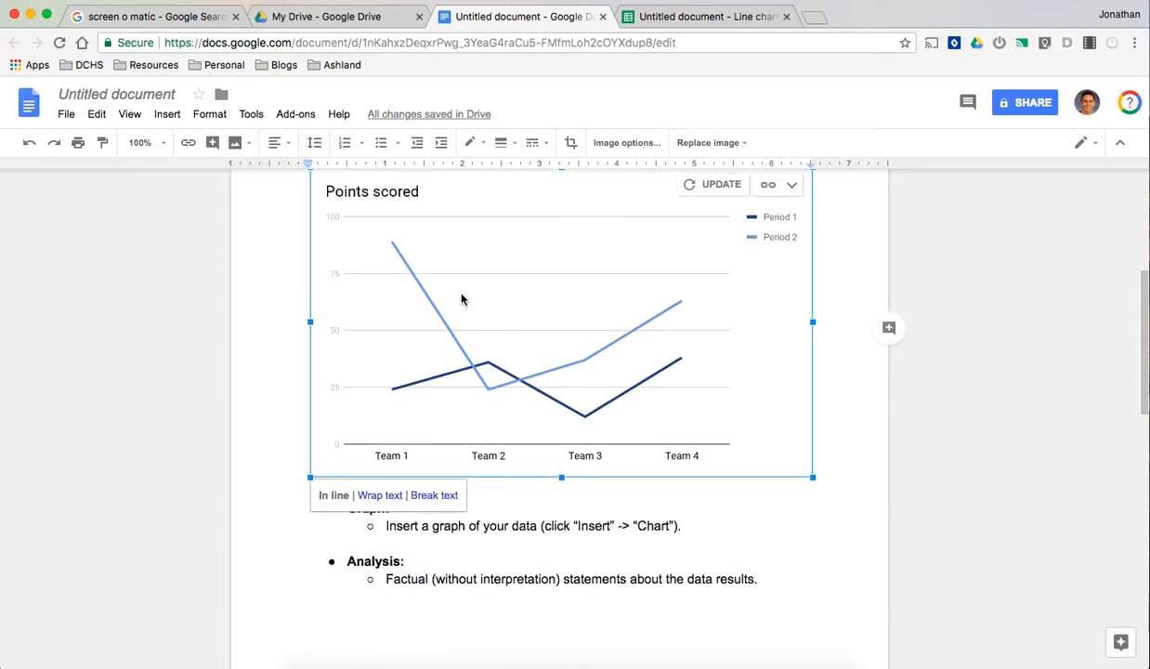
pyautogui.scroll(-1, 462, 299)
pyautogui.scroll(1, 461, 299)
pyautogui.scroll(2, 462, 299)
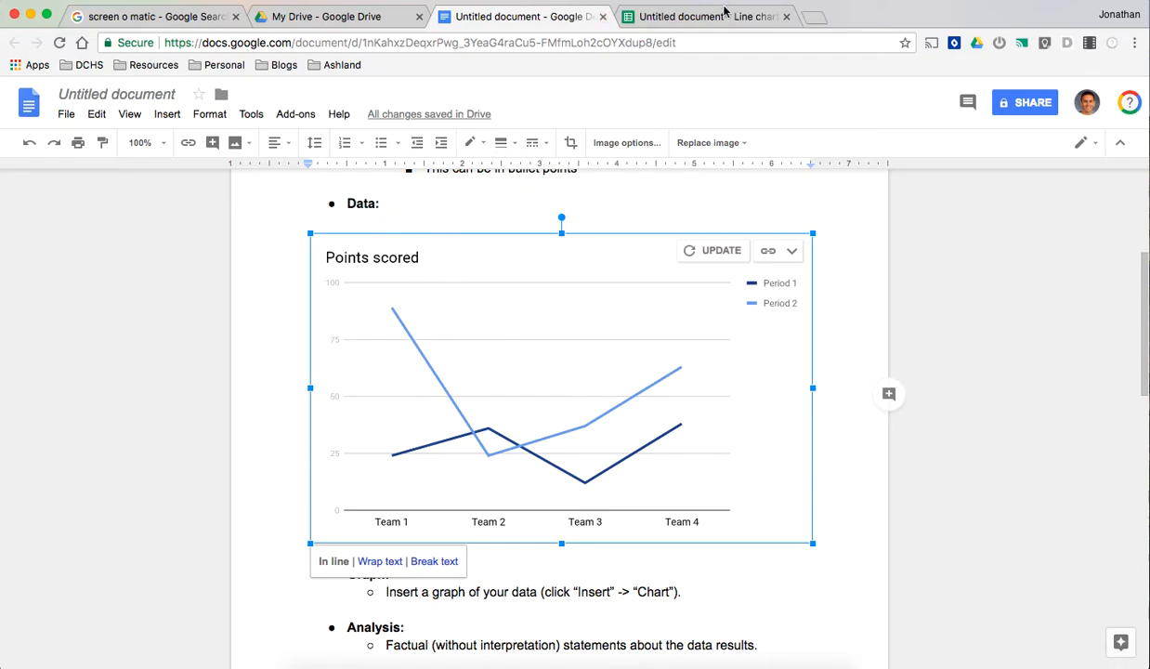
# Return to the chart's spreadsheet and fill Temp #1 in B2 to B7 with 50, 60, 70, 80, 90 and 100
pyautogui.click(696, 17)
pyautogui.click(162, 167)
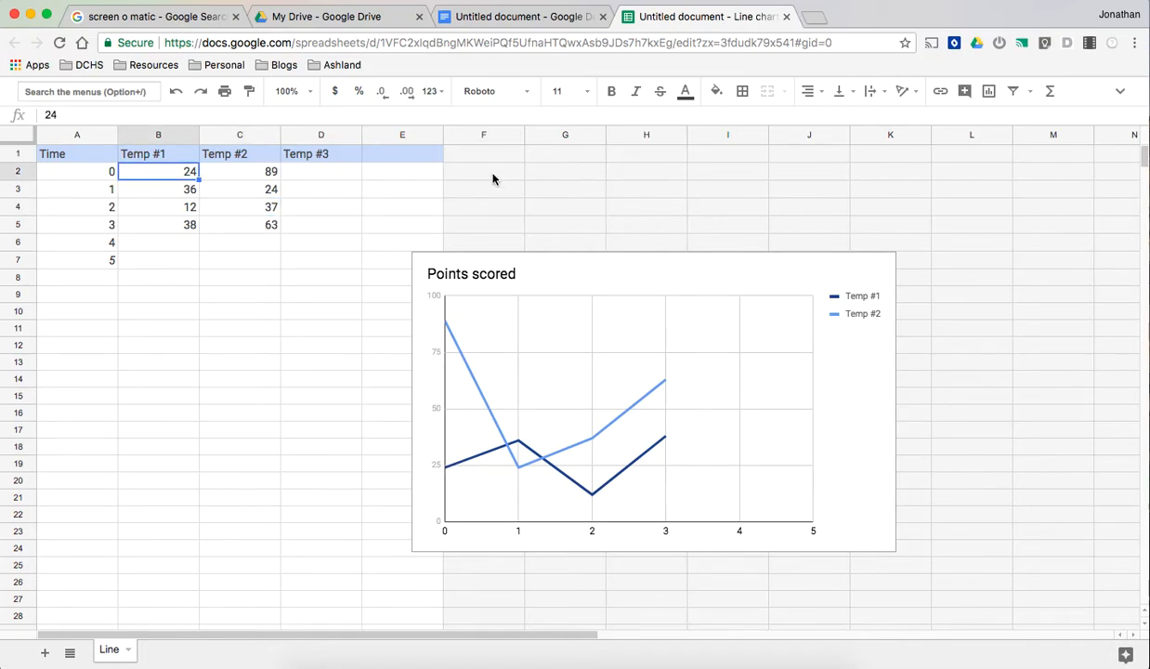
pyautogui.write('50')
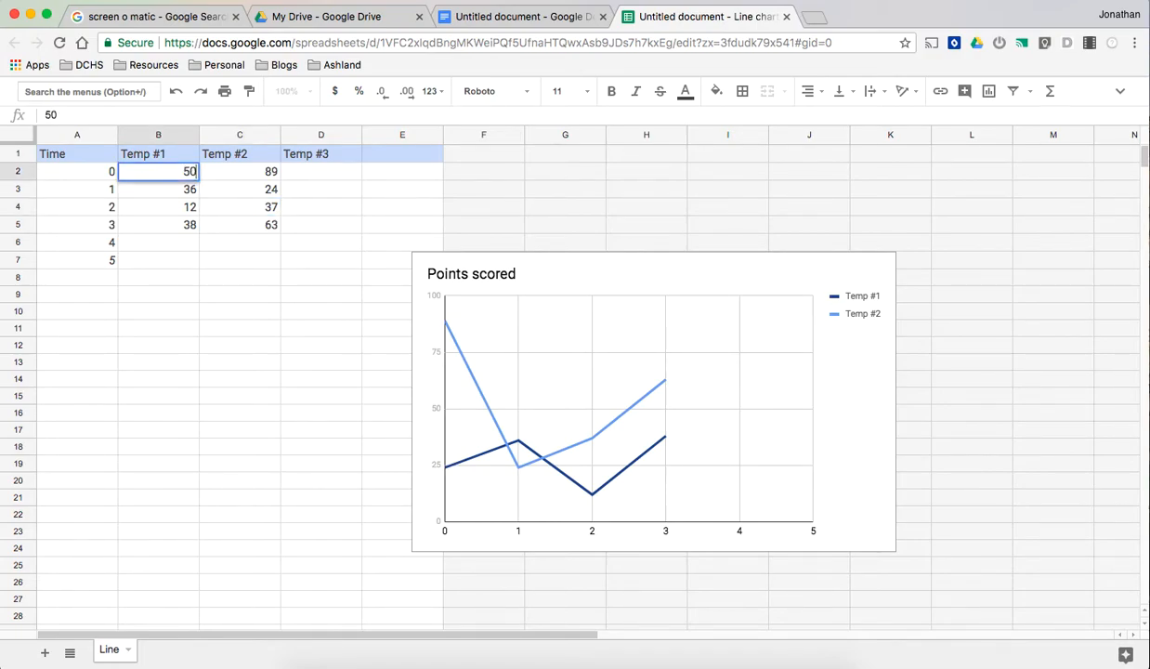
pyautogui.press('Return')
pyautogui.write('60')
pyautogui.press('Return')
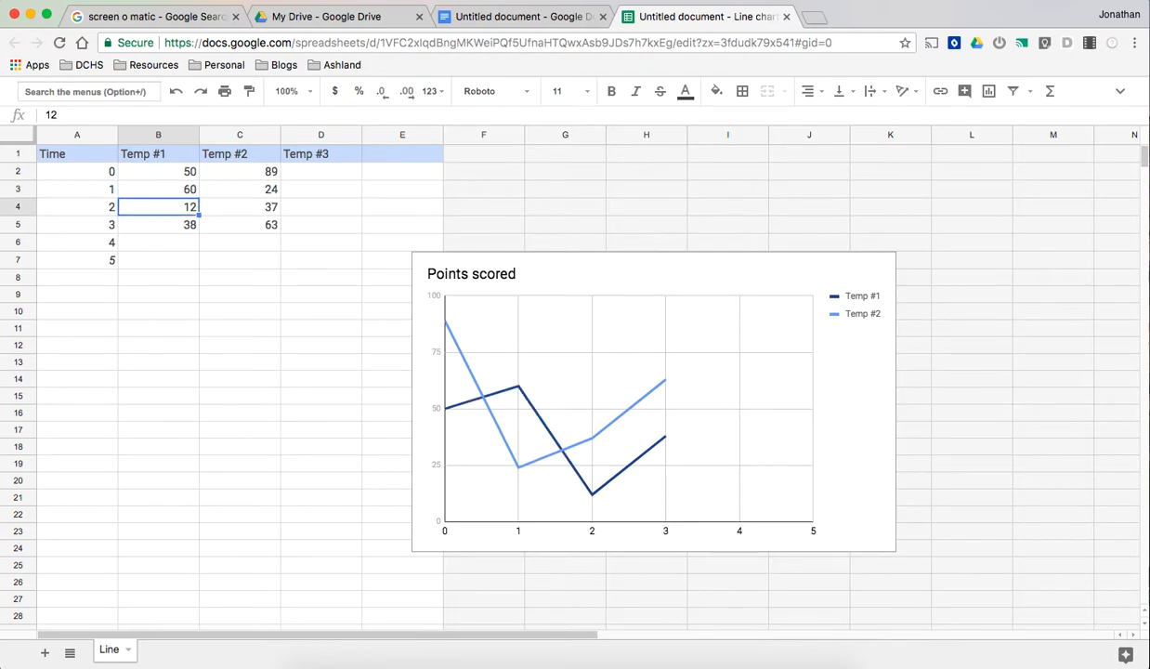
pyautogui.moveTo(171, 173); pyautogui.dragTo(198, 264)
pyautogui.click(265, 278)
# Fill the Temp #2 column in C2 to C7 with 70, 75, 80, 85, 90 and 95
pyautogui.click(275, 174)
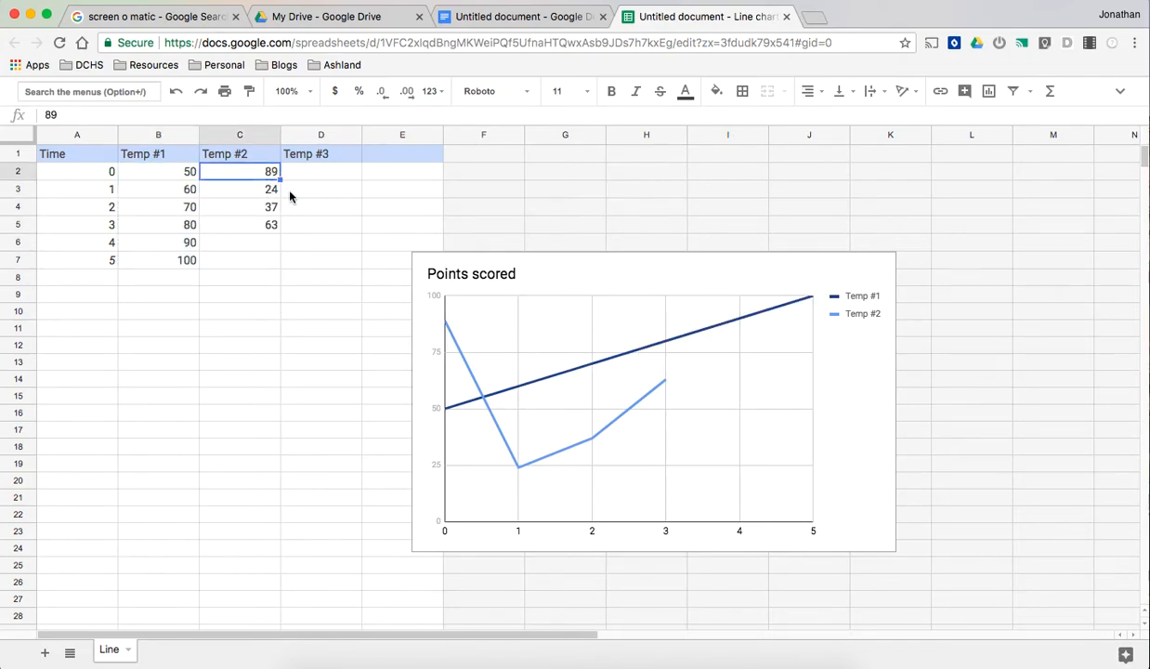
pyautogui.write('7')
pyautogui.press('Return')
pyautogui.write('75')
pyautogui.press('Return')
pyautogui.press('Up')
pyautogui.press('Up')
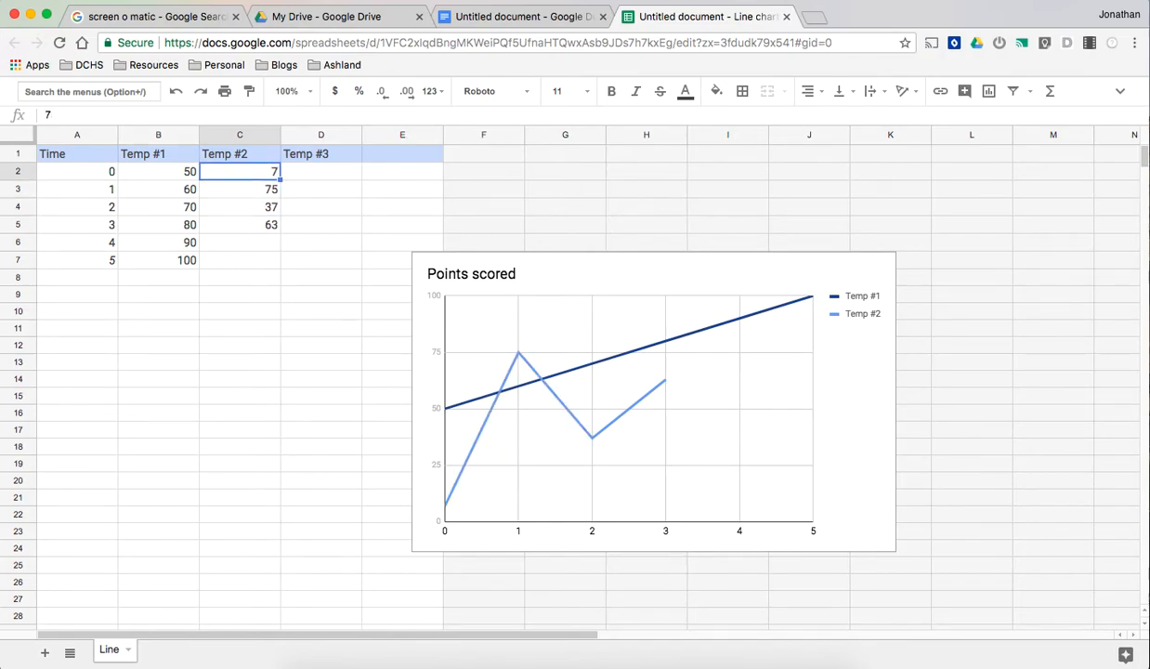
pyautogui.write('70')
pyautogui.press('Return')
pyautogui.moveTo(243, 172); pyautogui.dragTo(276, 266)
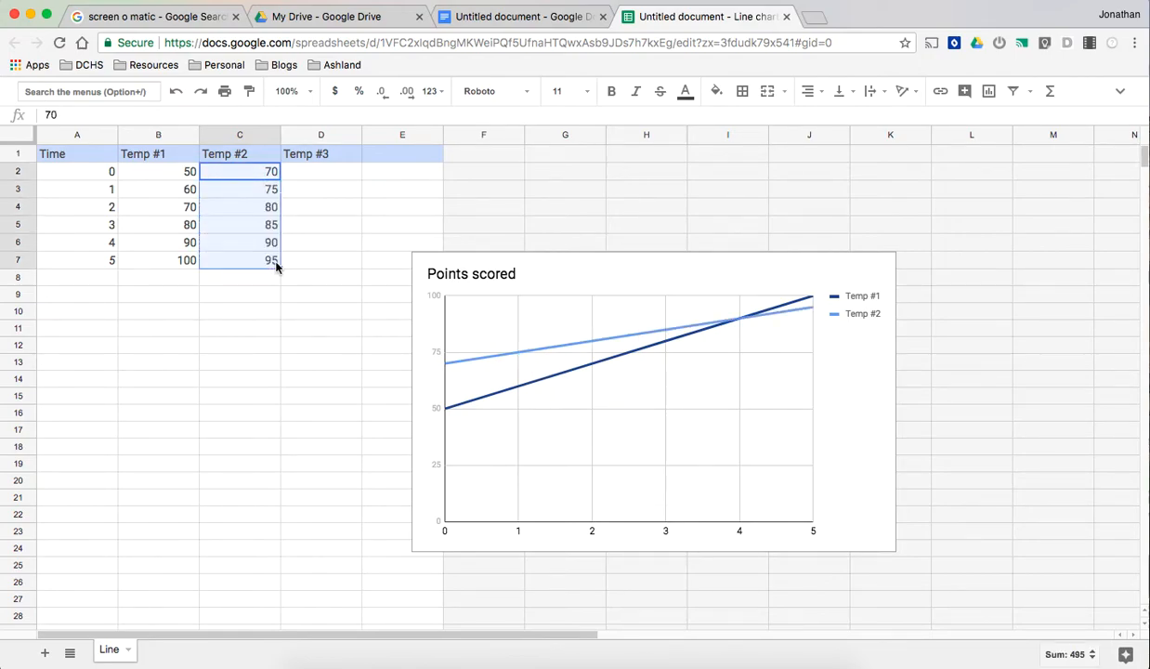
# Fill the Temp #3 column in D2 to D7 with 95, 91, 87, 83, 79 and 75
pyautogui.click(320, 180)
pyautogui.write('95')
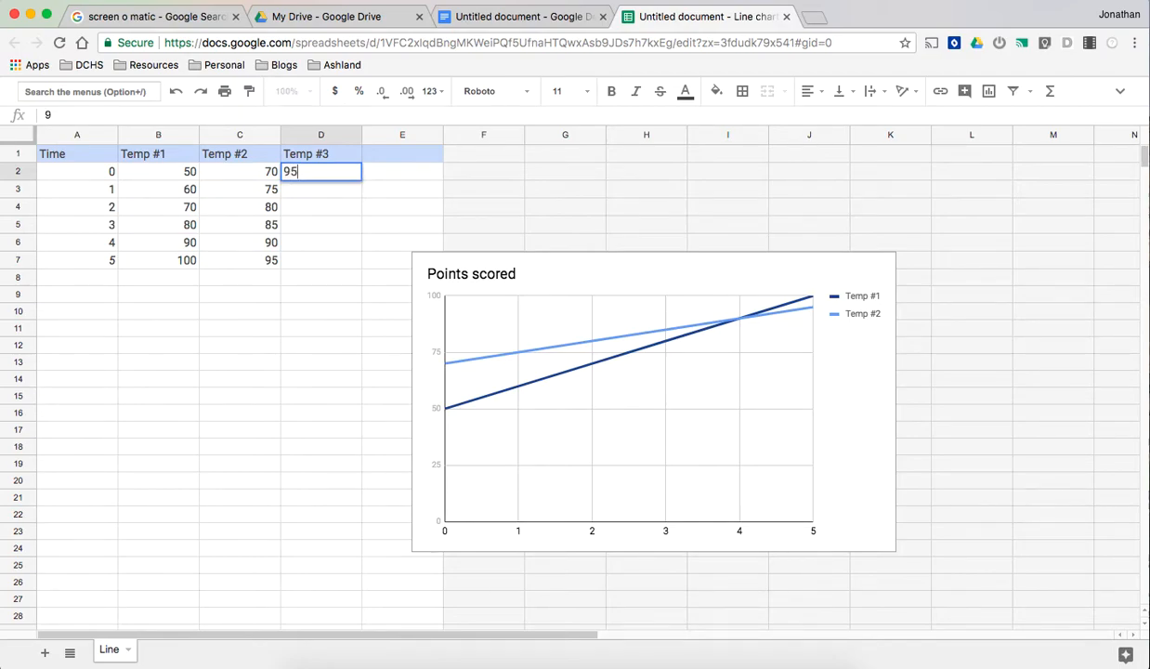
pyautogui.press('Return')
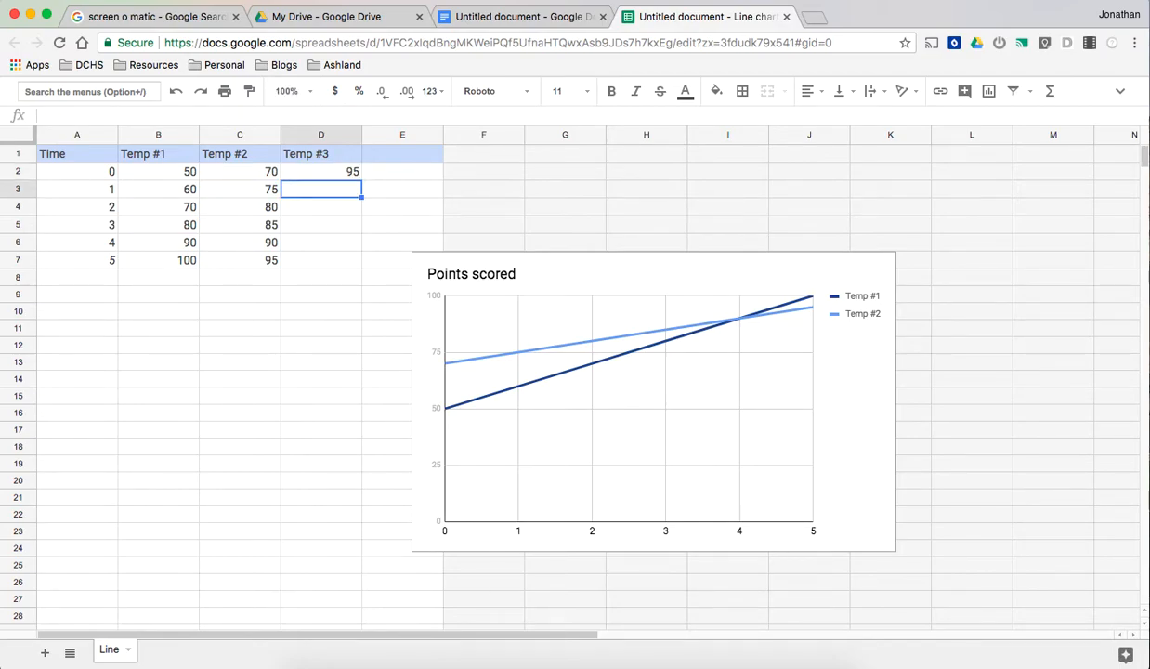
pyautogui.write('91')
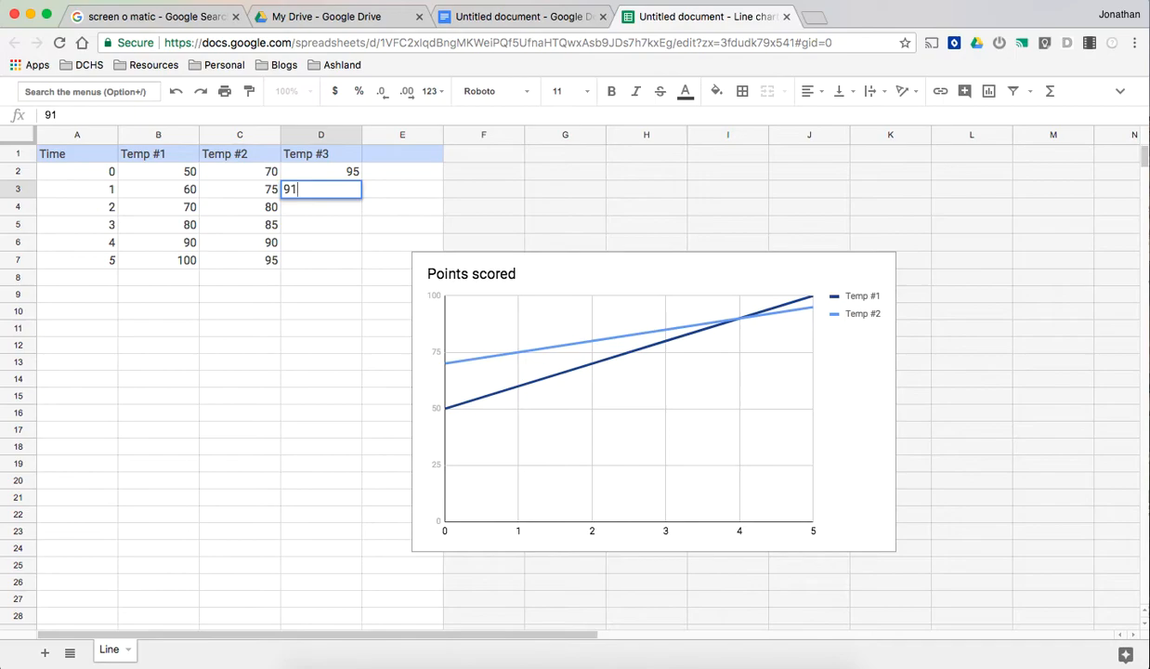
pyautogui.press('Return')
pyautogui.moveTo(348, 173); pyautogui.dragTo(362, 267)
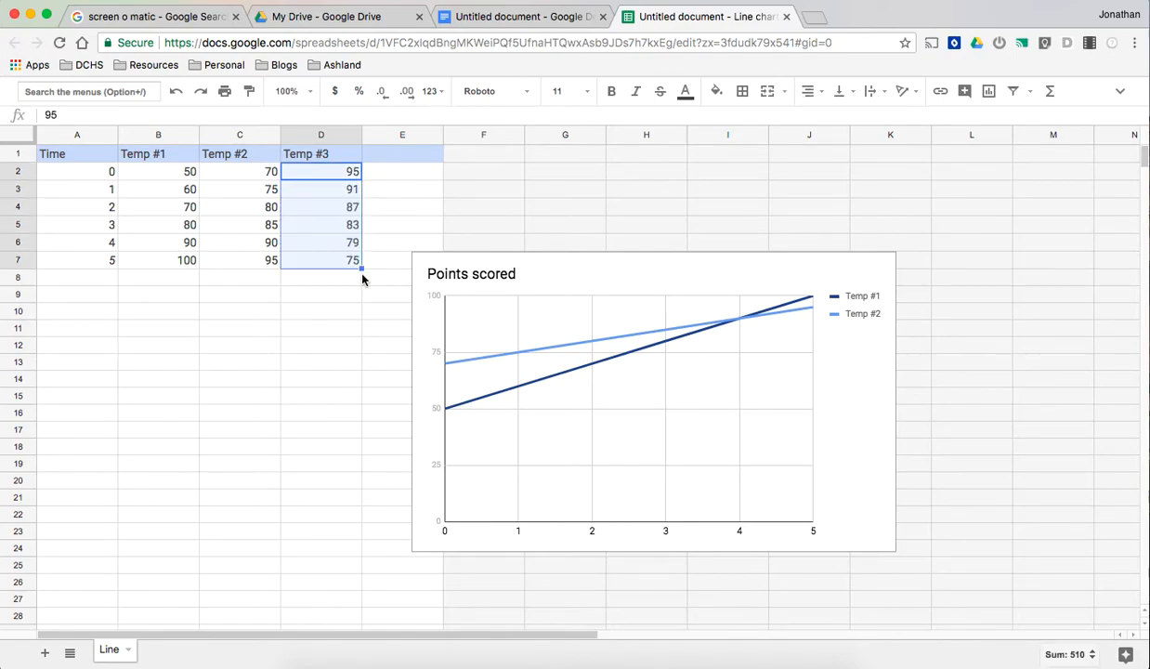
# Change D3 to 80 and extend the Temp #3 pattern from D2:D3 down to D7 with 65, 50, 35 and 20
pyautogui.click(352, 190)
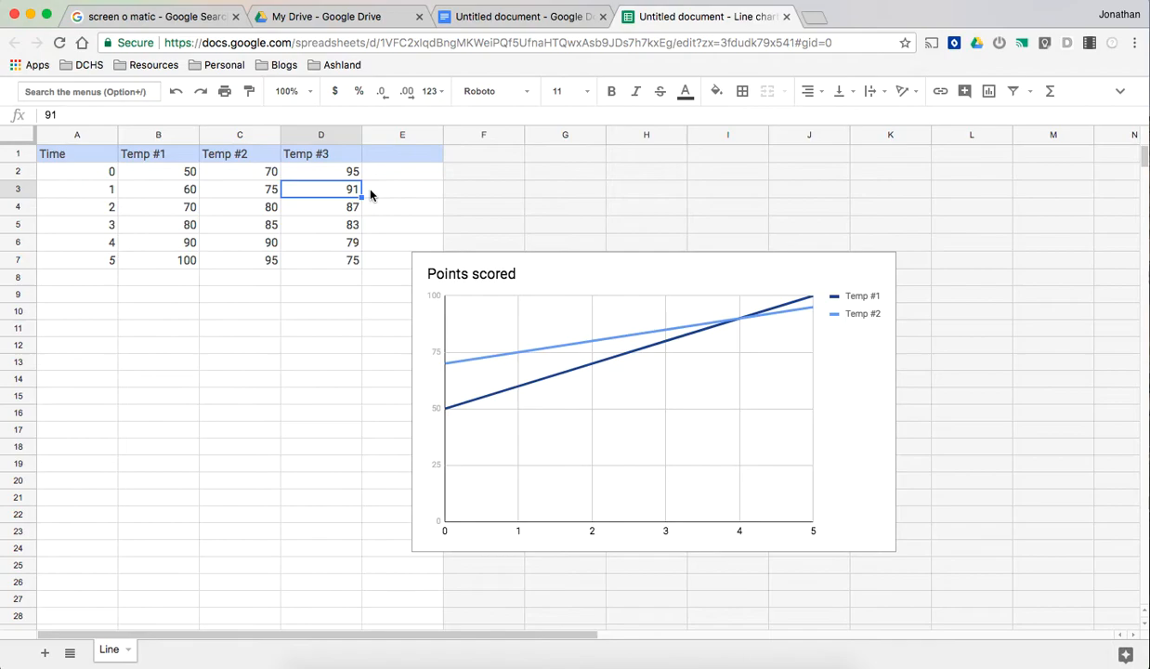
pyautogui.write('80')
pyautogui.press('Return')
pyautogui.press('Up')
pyautogui.press('Up')
pyautogui.press('Up')
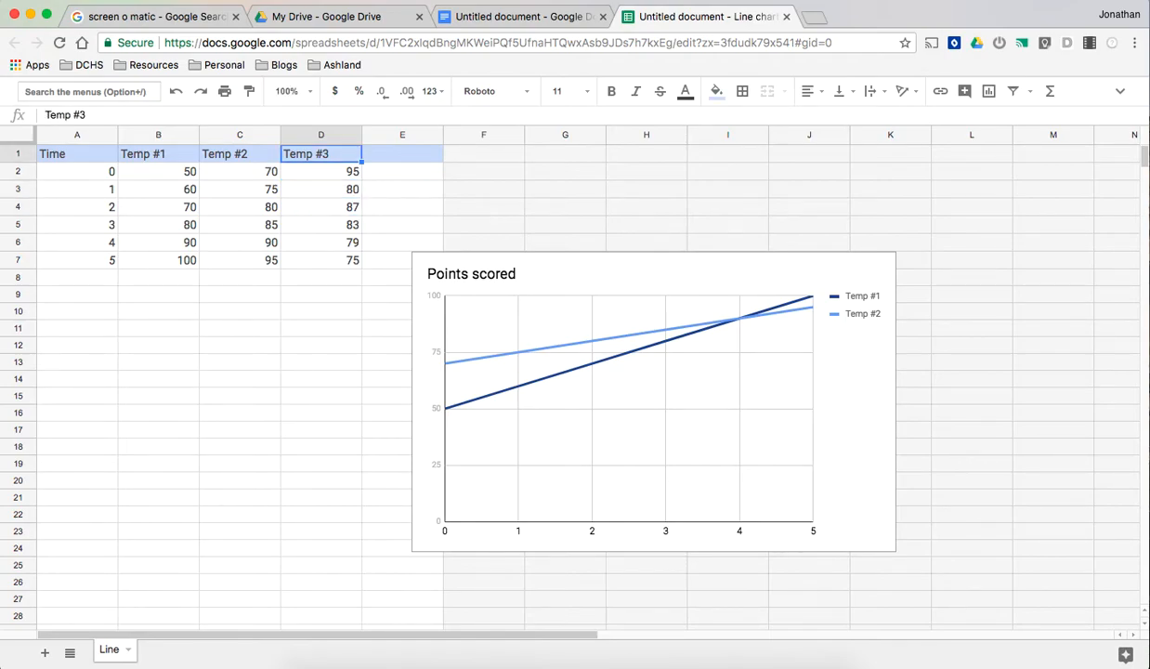
pyautogui.press('Down')
pyautogui.hotkey('shift', 'Down')
pyautogui.moveTo(361, 197); pyautogui.dragTo(360, 266)
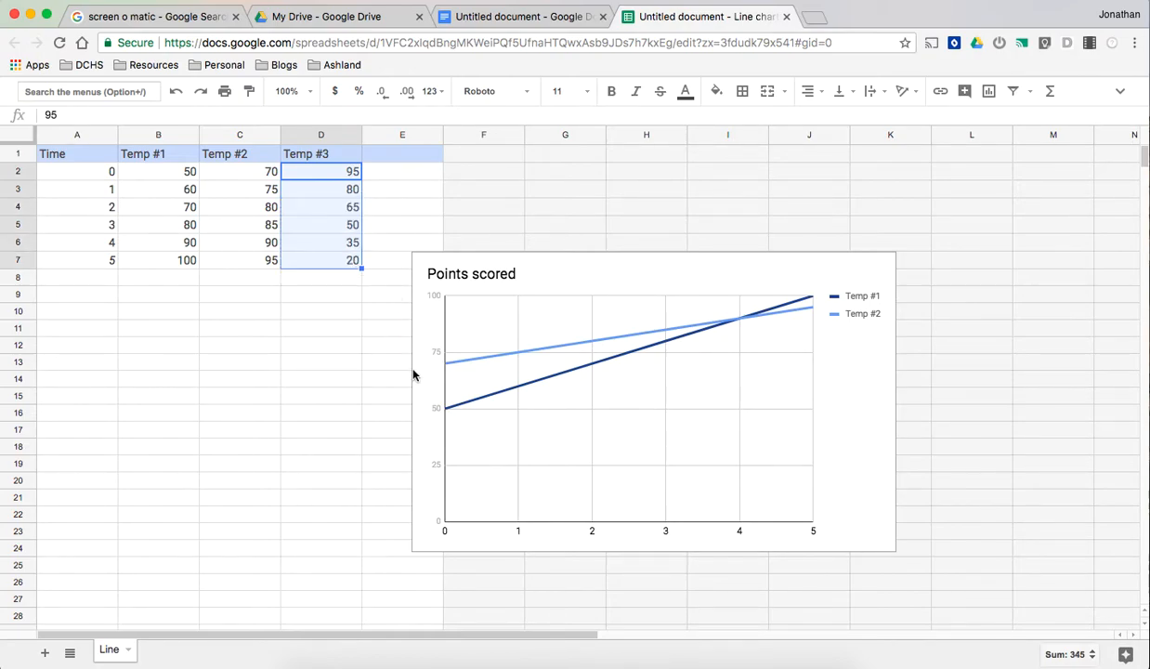
pyautogui.click(355, 364)
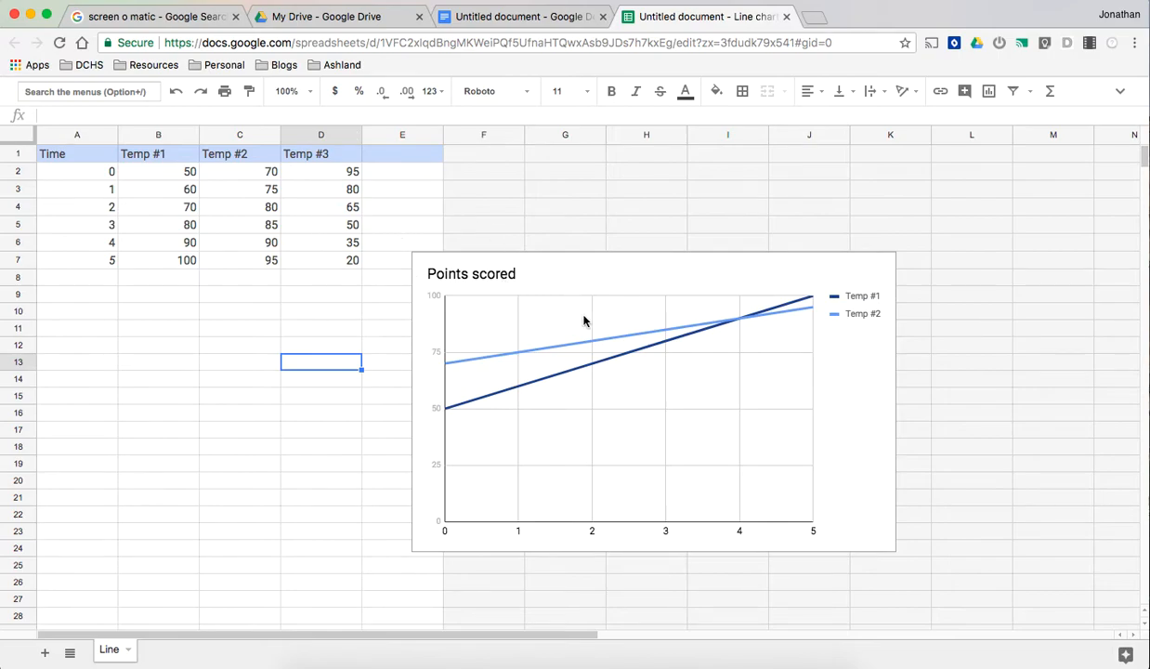
# Add the Temp #3 column, range D1:D7, as a new series in the line chart
pyautogui.doubleClick(856, 431)
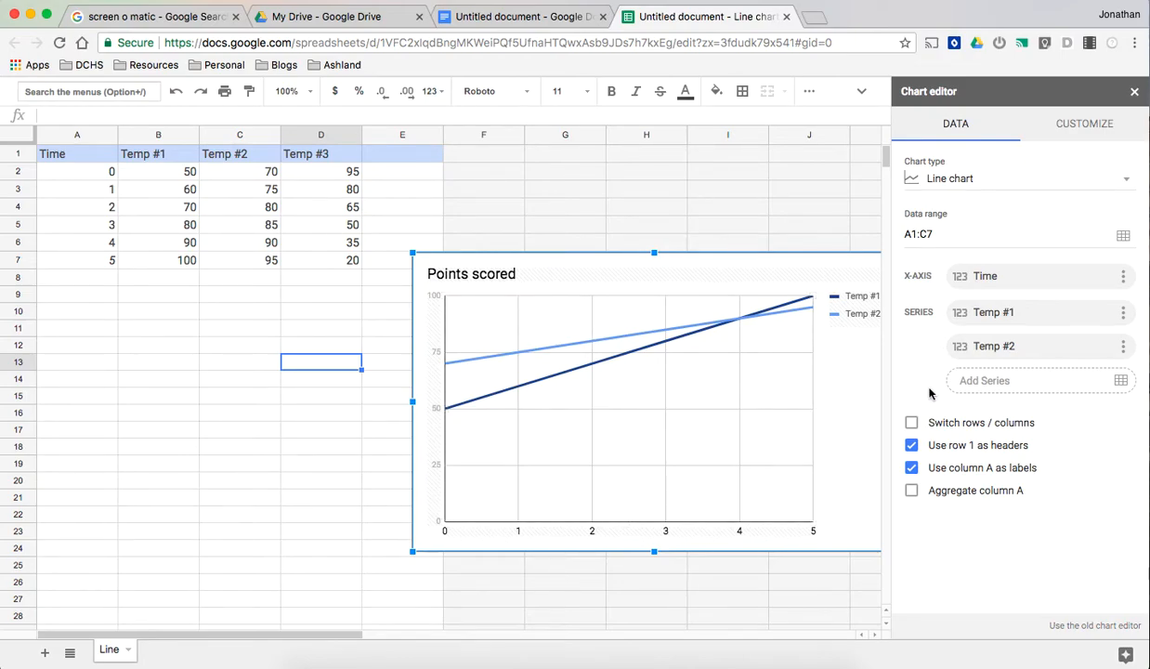
pyautogui.click(1123, 381)
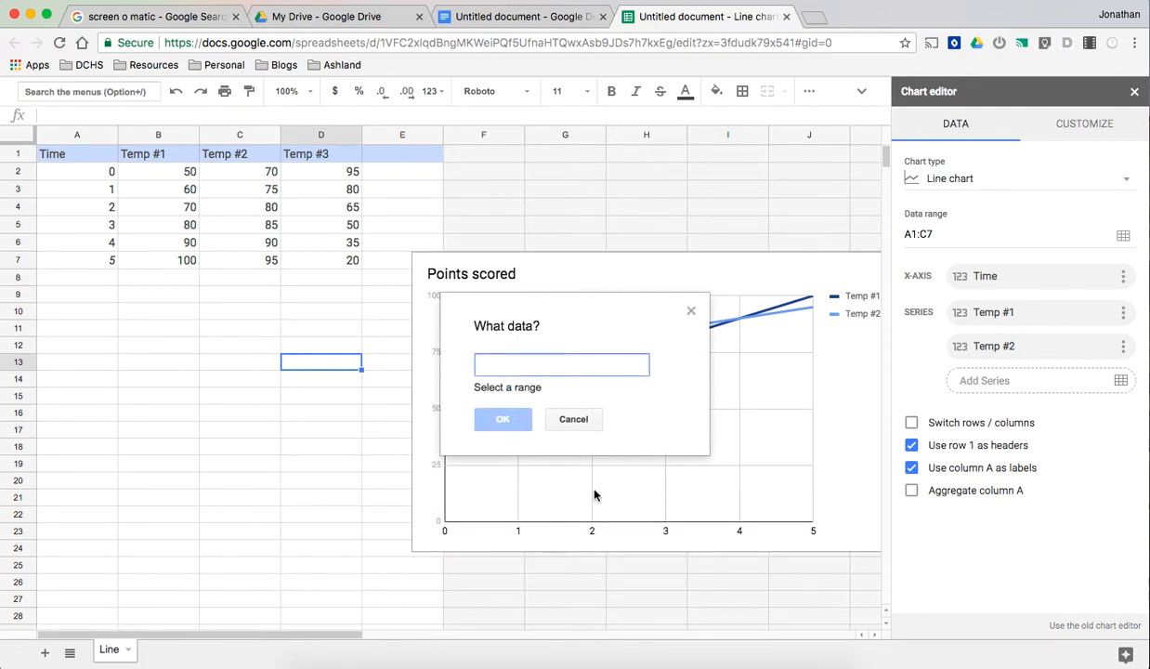
pyautogui.click(333, 156)
pyautogui.moveTo(333, 156); pyautogui.dragTo(330, 258)
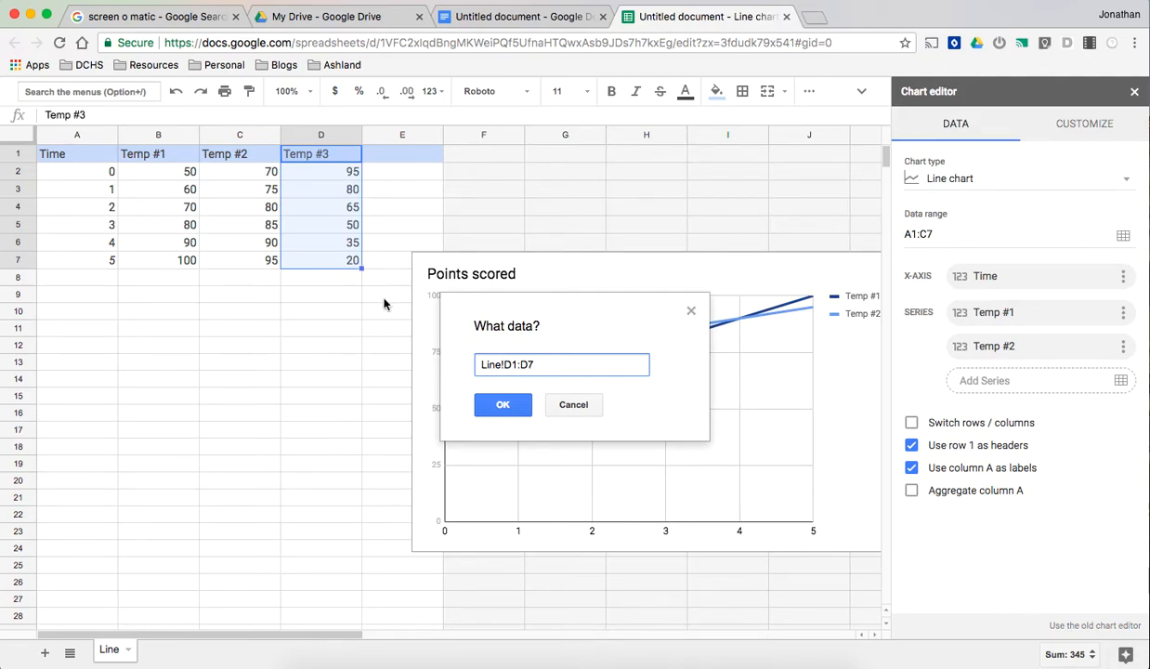
pyautogui.click(485, 404)
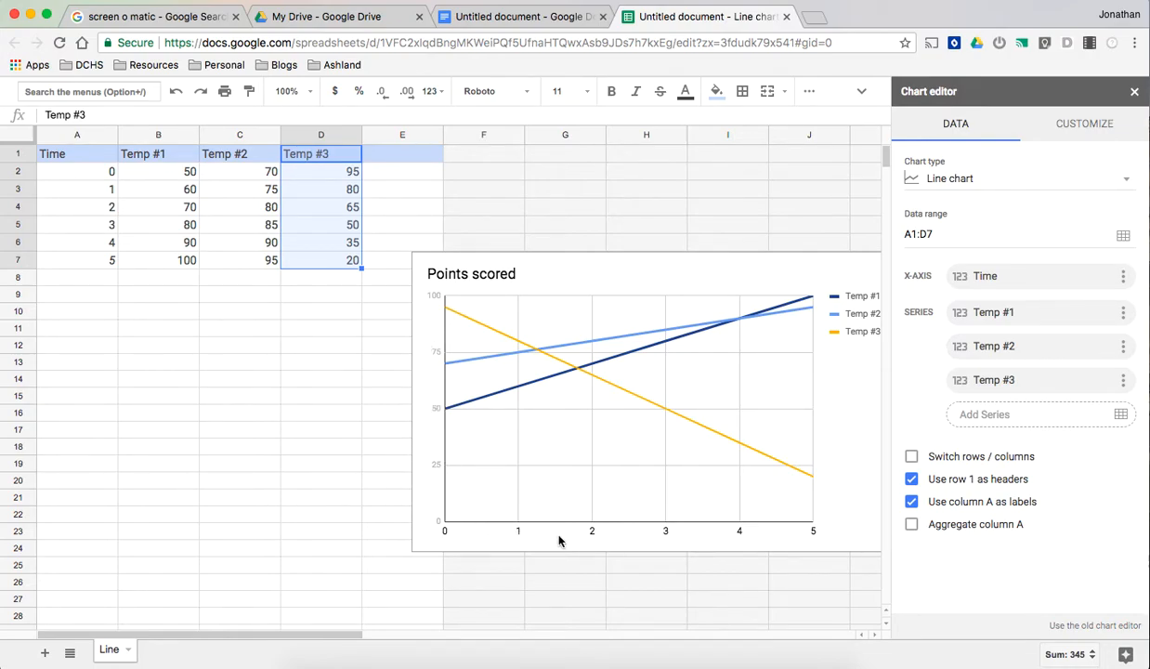
# Replace the chart title with "Time & Temperatures"
pyautogui.click(1108, 128)
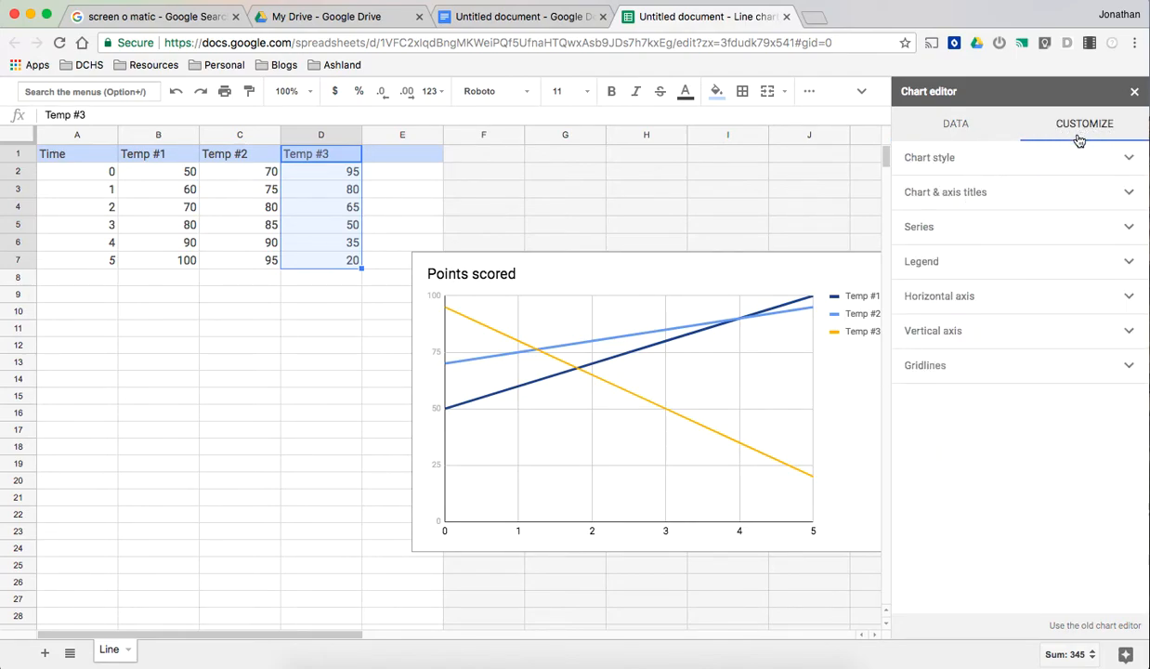
pyautogui.click(947, 194)
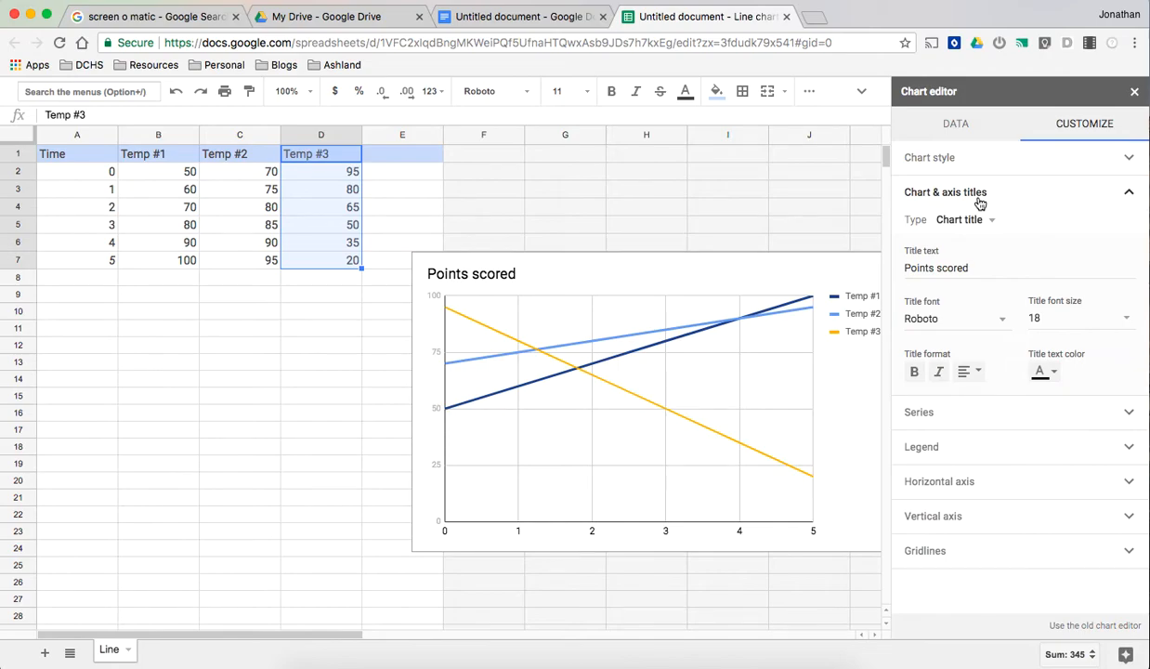
pyautogui.click(953, 160)
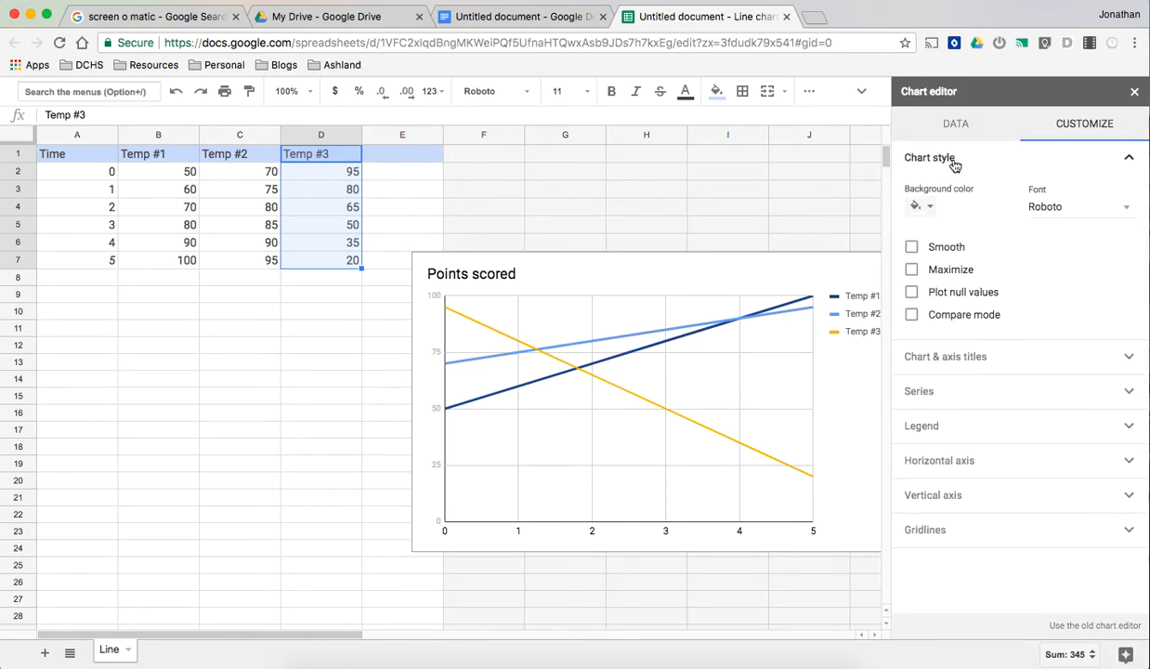
pyautogui.click(953, 160)
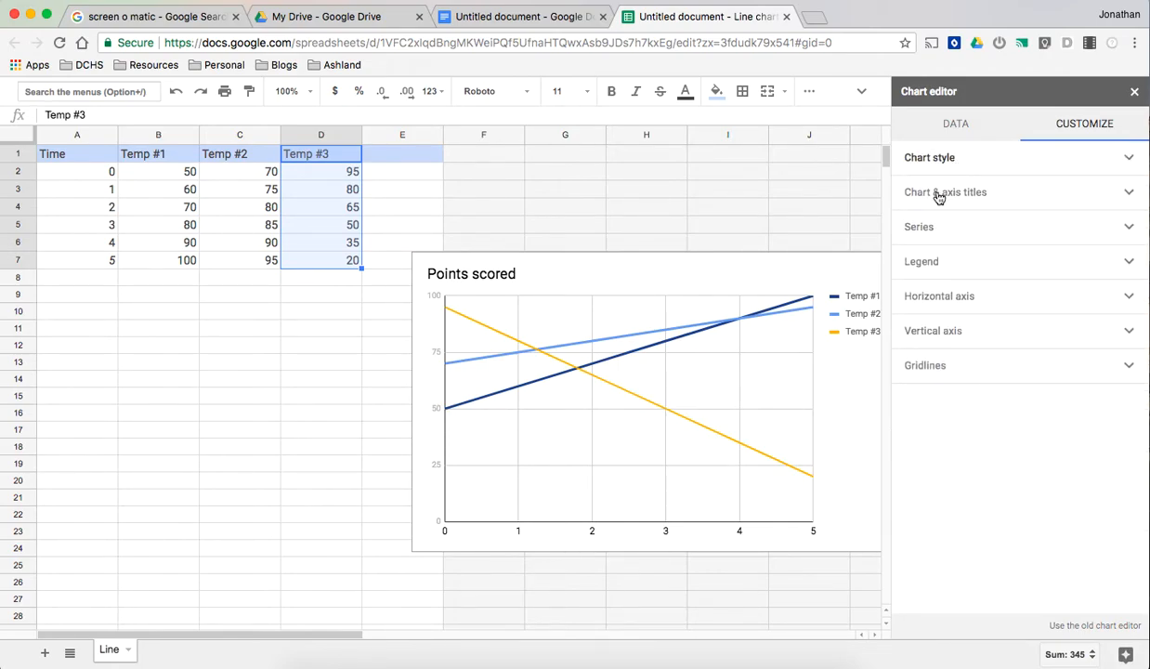
pyautogui.click(938, 195)
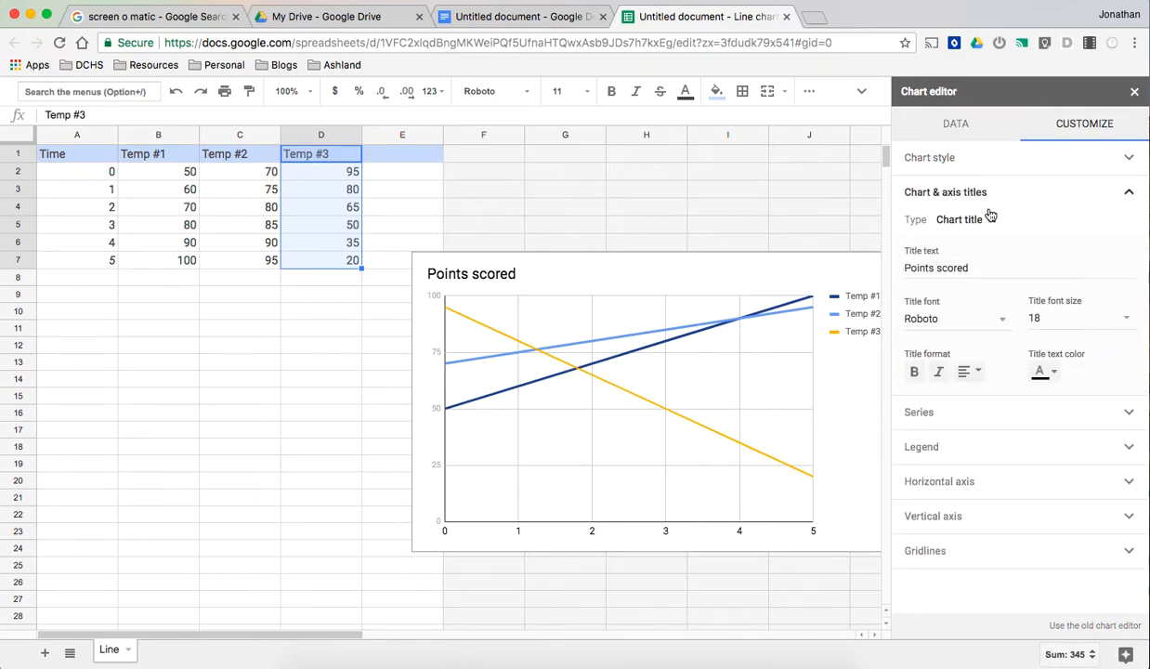
pyautogui.tripleClick(946, 268)
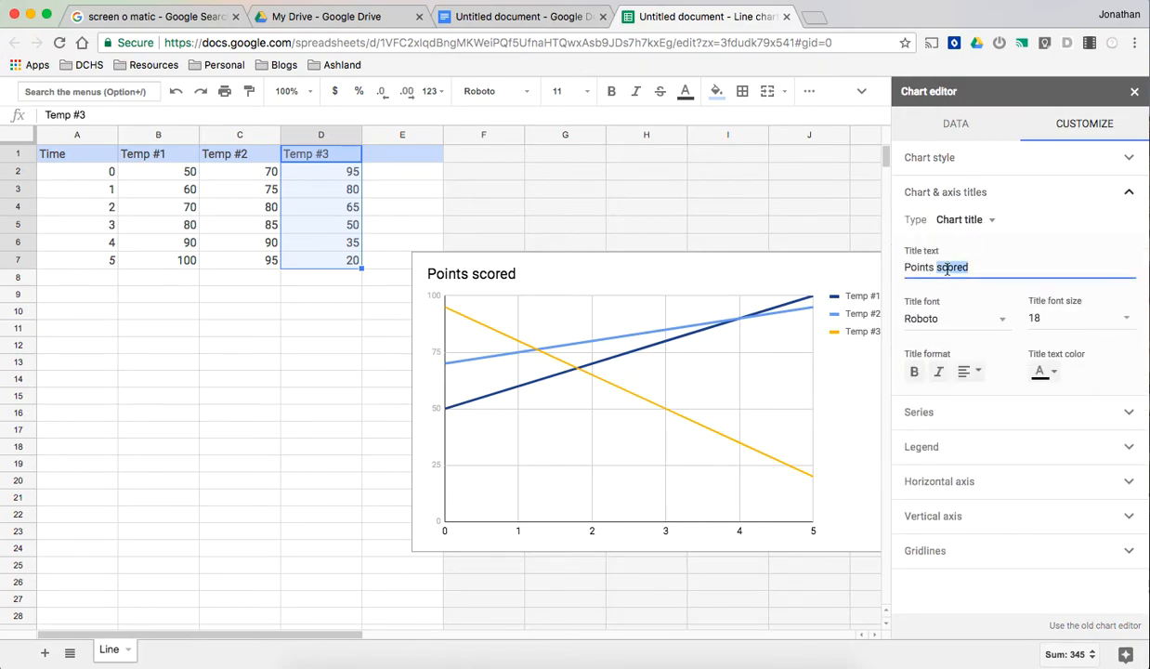
pyautogui.write('Time & Tempera')
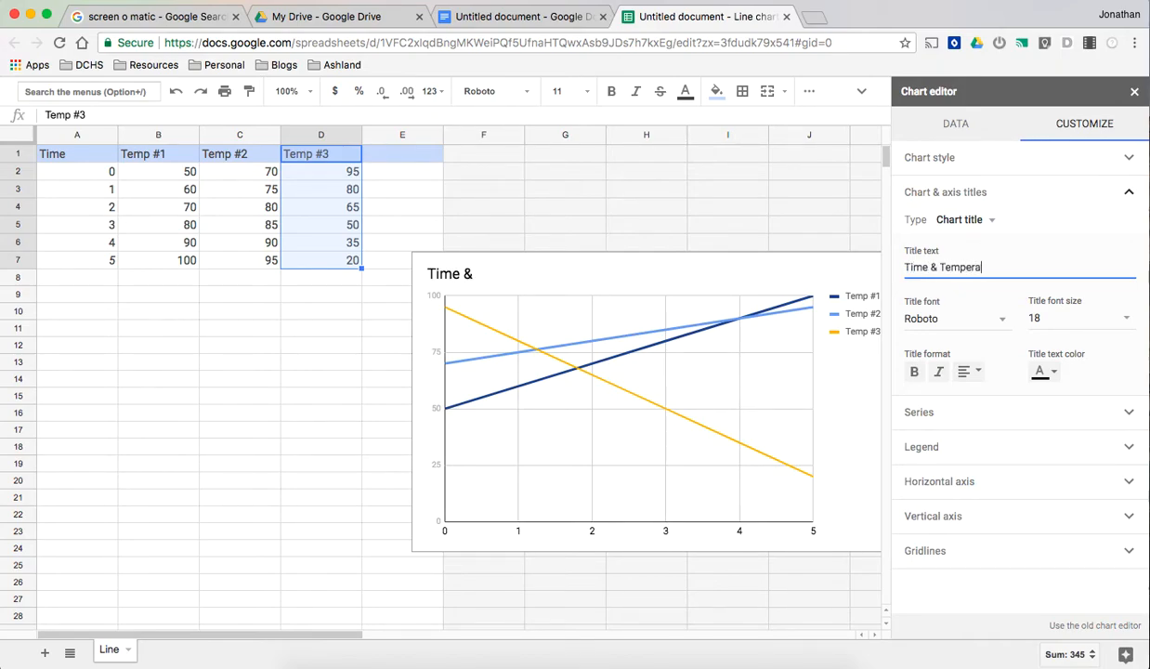
pyautogui.write('tur')
# Set the chart's horizontal axis title to "Time (min)"
pyautogui.click(980, 209)
pyautogui.click(980, 208)
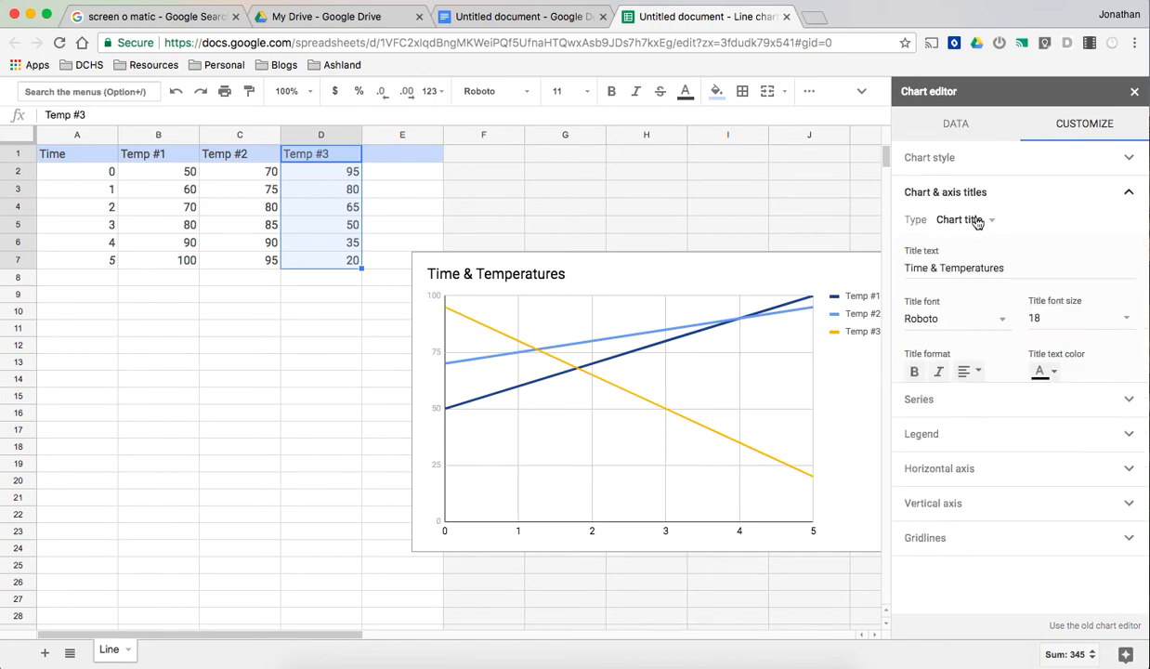
pyautogui.click(975, 222)
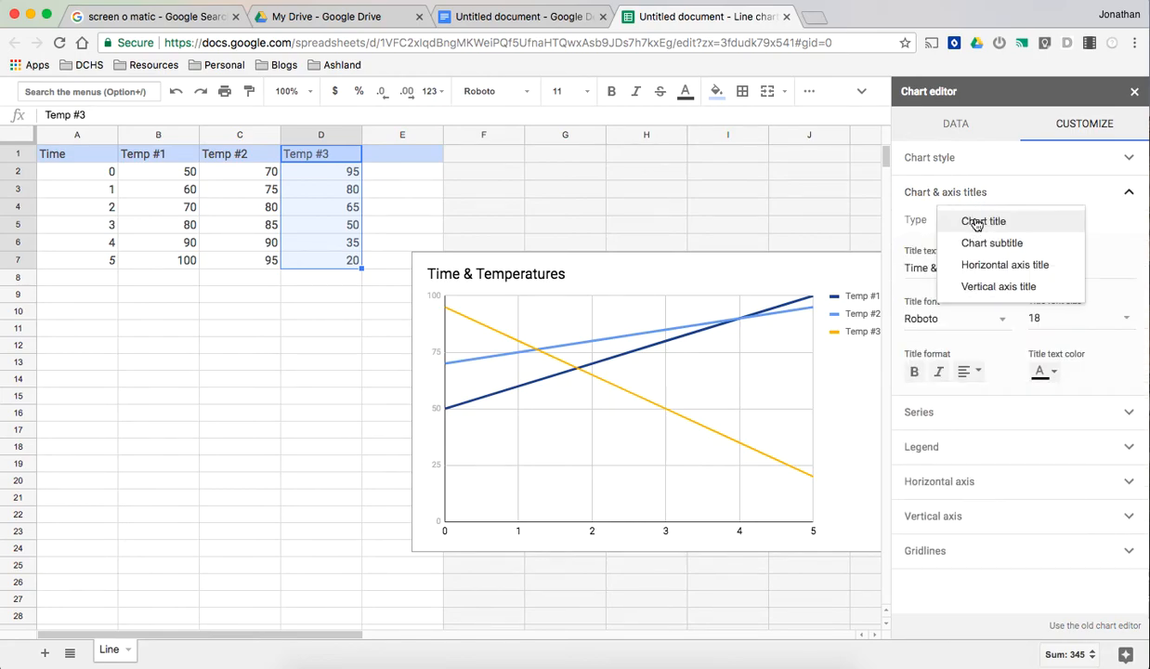
pyautogui.click(976, 270)
pyautogui.click(944, 265)
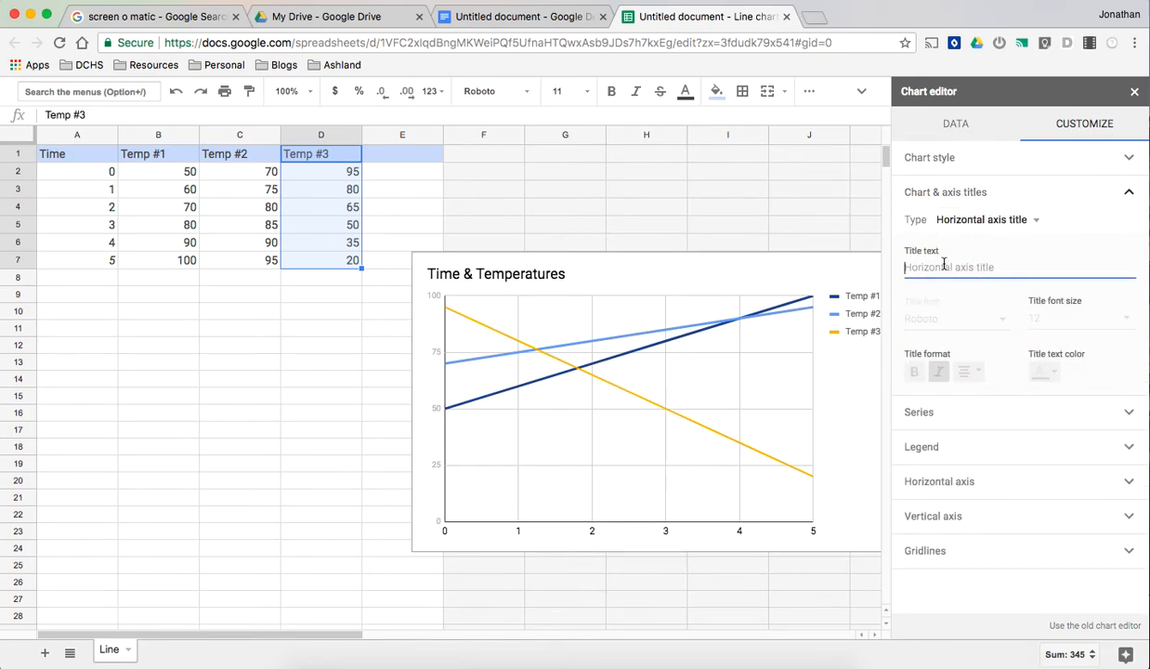
pyautogui.write('Time (')
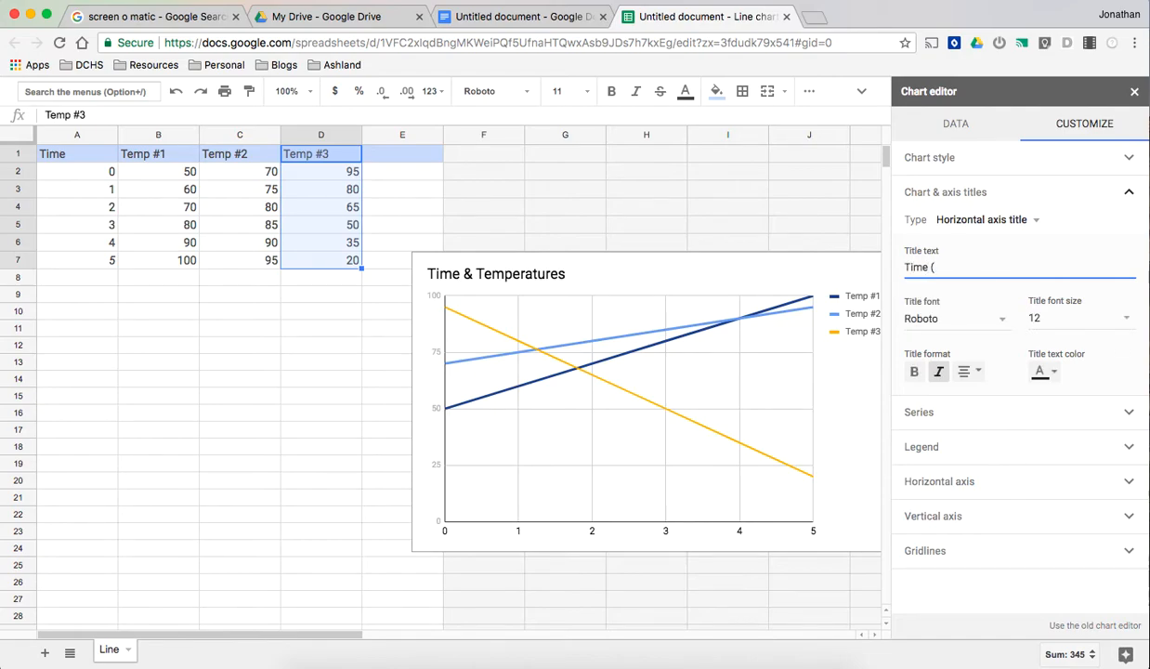
pyautogui.write('min)')
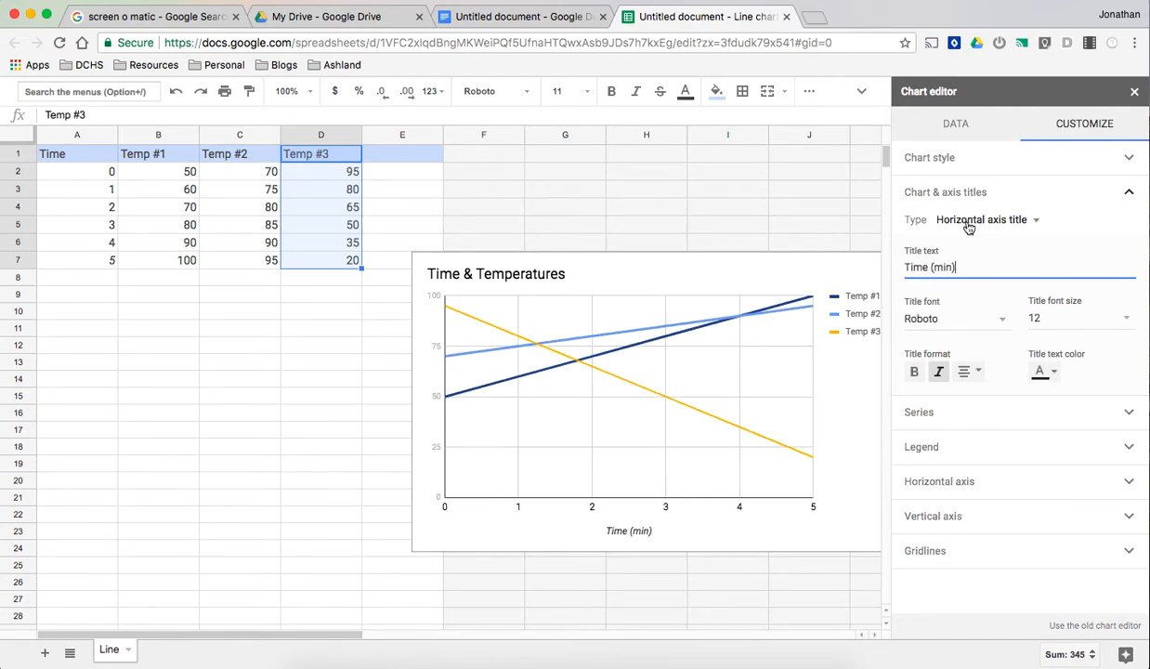
# Set the chart's vertical axis title to "Temperature (F)"
pyautogui.click(968, 221)
pyautogui.click(967, 241)
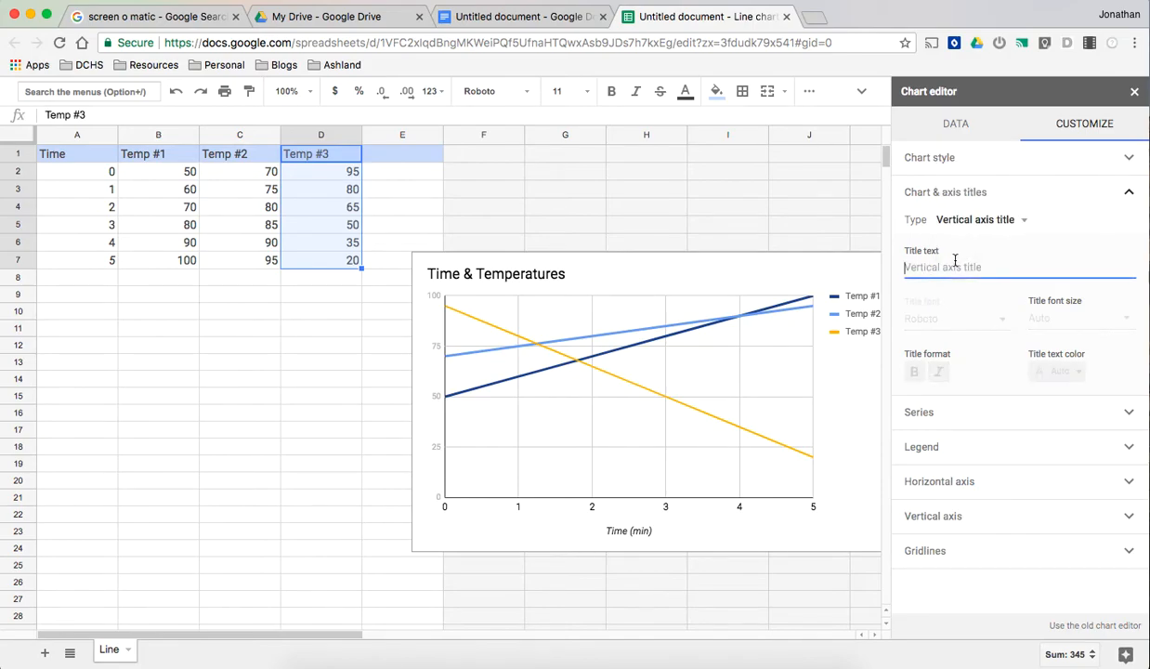
pyautogui.write('Temperature (F')
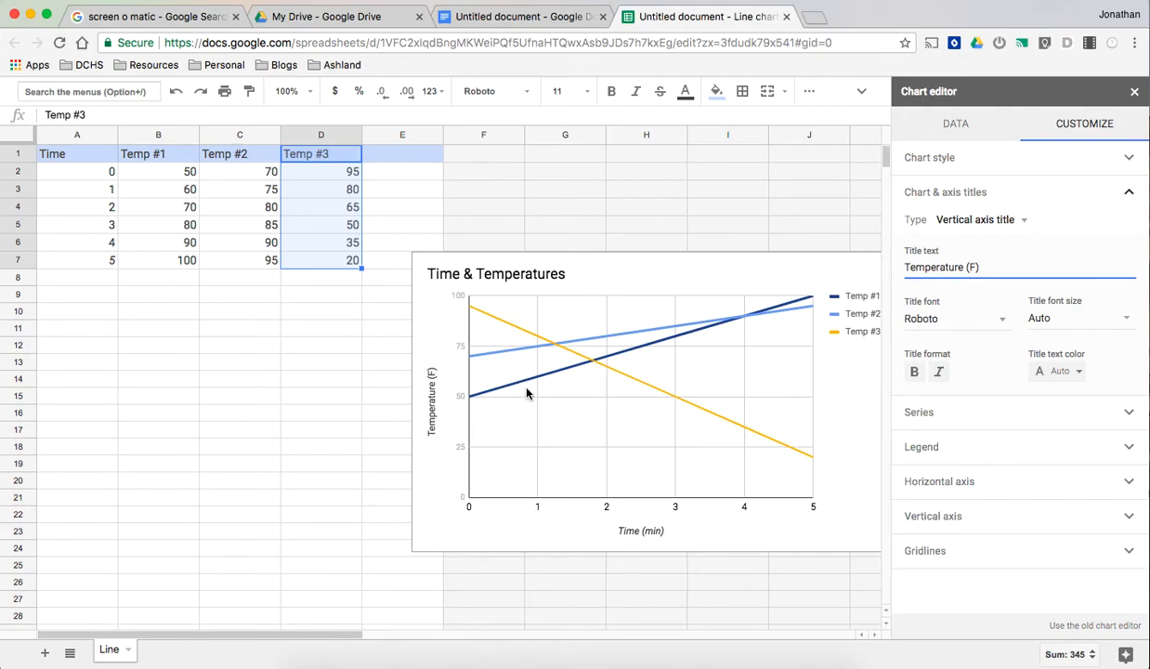
# Change D3 to 93 and extend the Temp #3 pattern from D2:D3 down to D7 with 91, 89, 87 and 85
pyautogui.click(350, 174)
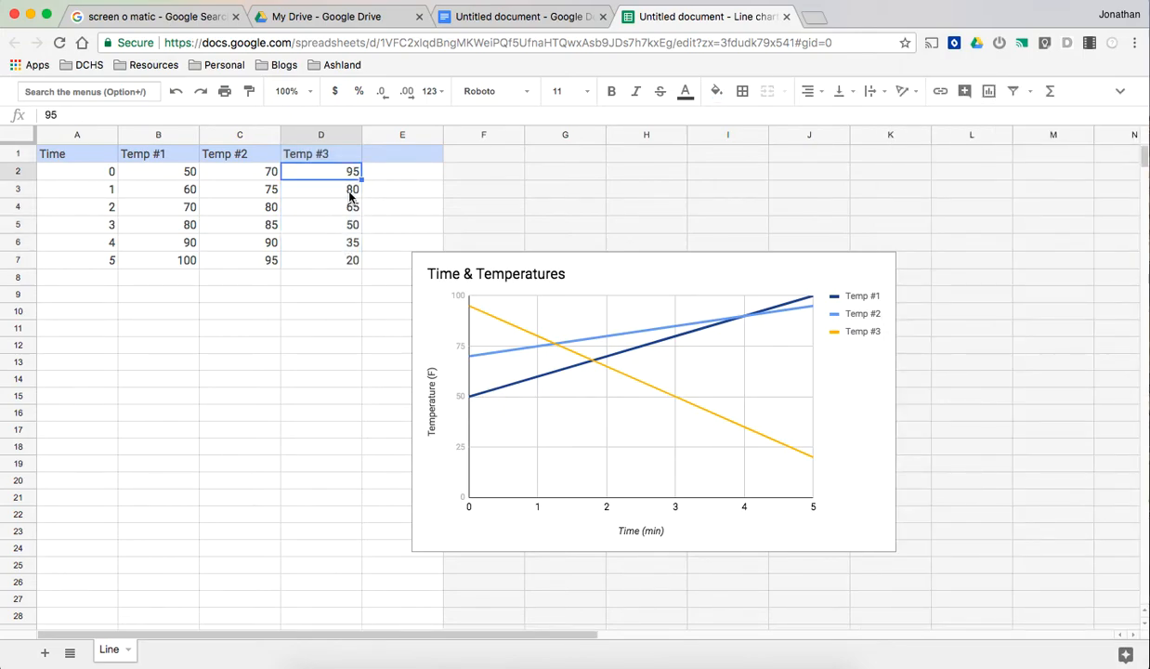
pyautogui.click(351, 192)
pyautogui.press('Up')
pyautogui.press('Down')
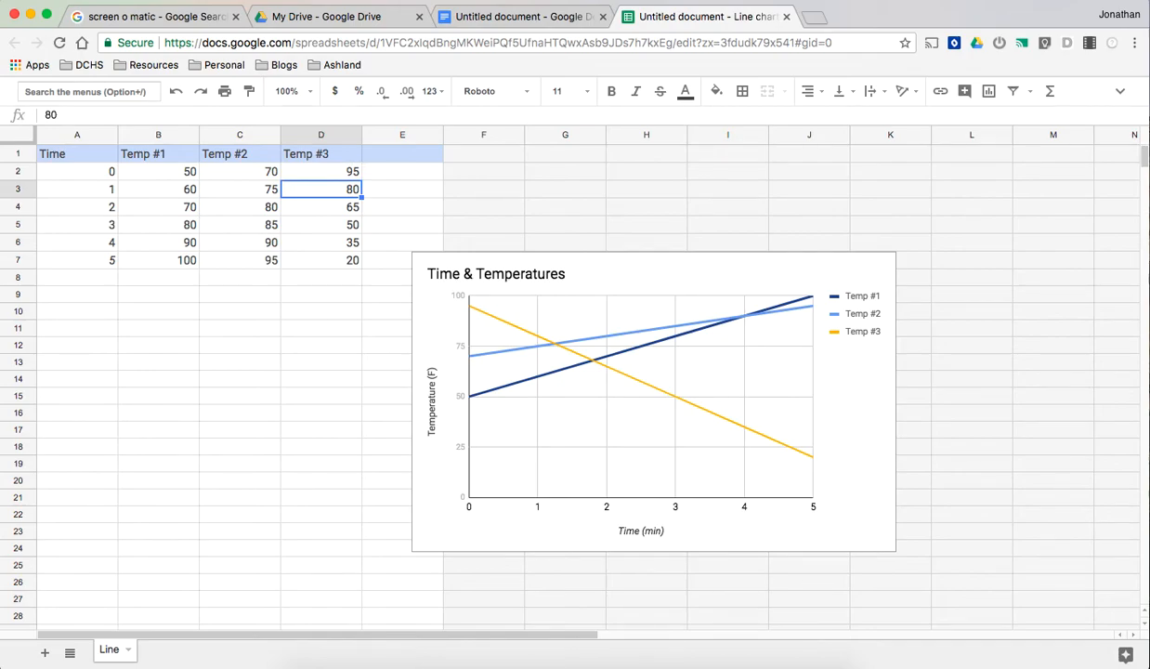
pyautogui.write('93')
pyautogui.press('Up')
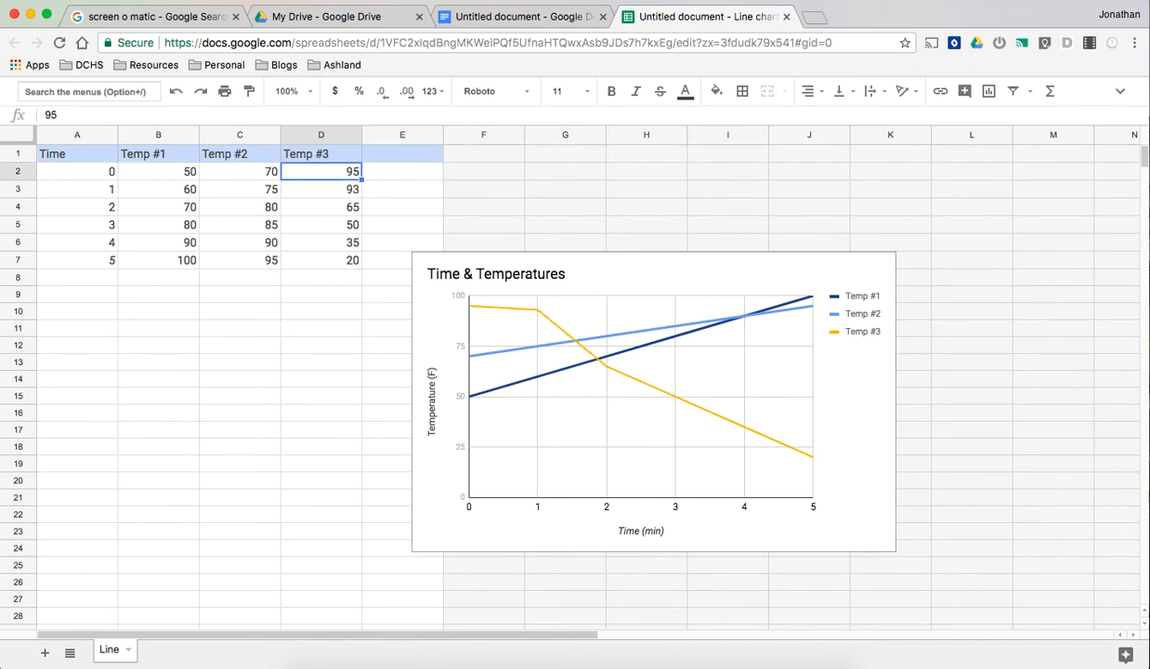
pyautogui.hotkey('shift', 'Down')
pyautogui.moveTo(362, 196); pyautogui.dragTo(357, 267)
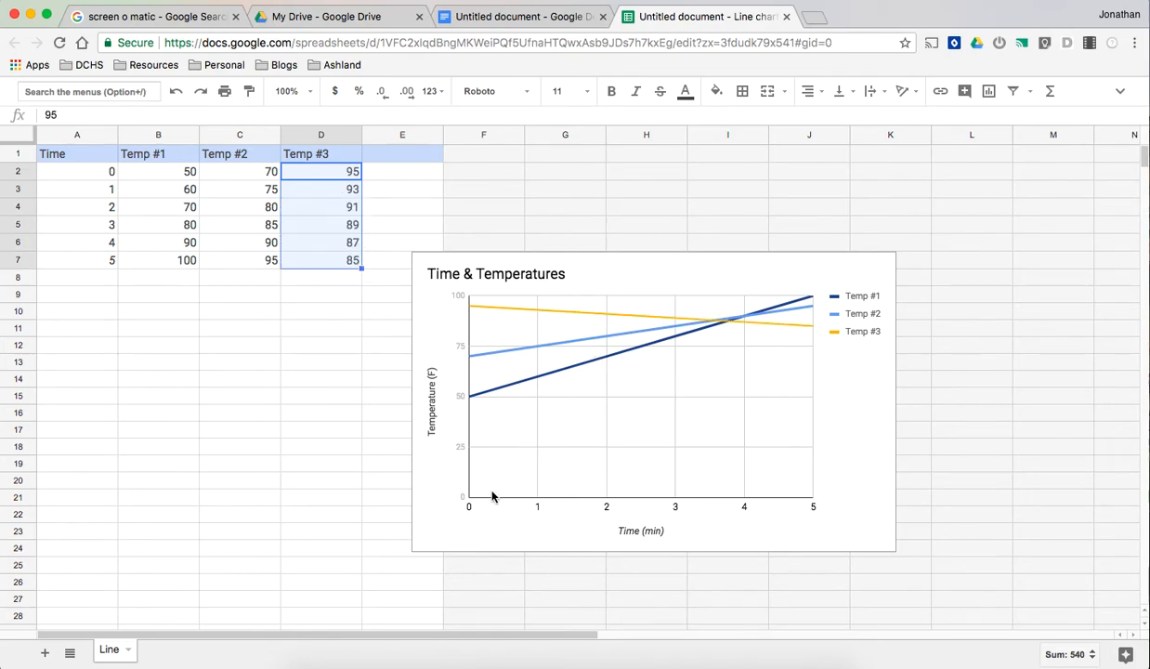
# Set the minimum value of the chart's vertical axis to 20
pyautogui.doubleClick(446, 440)
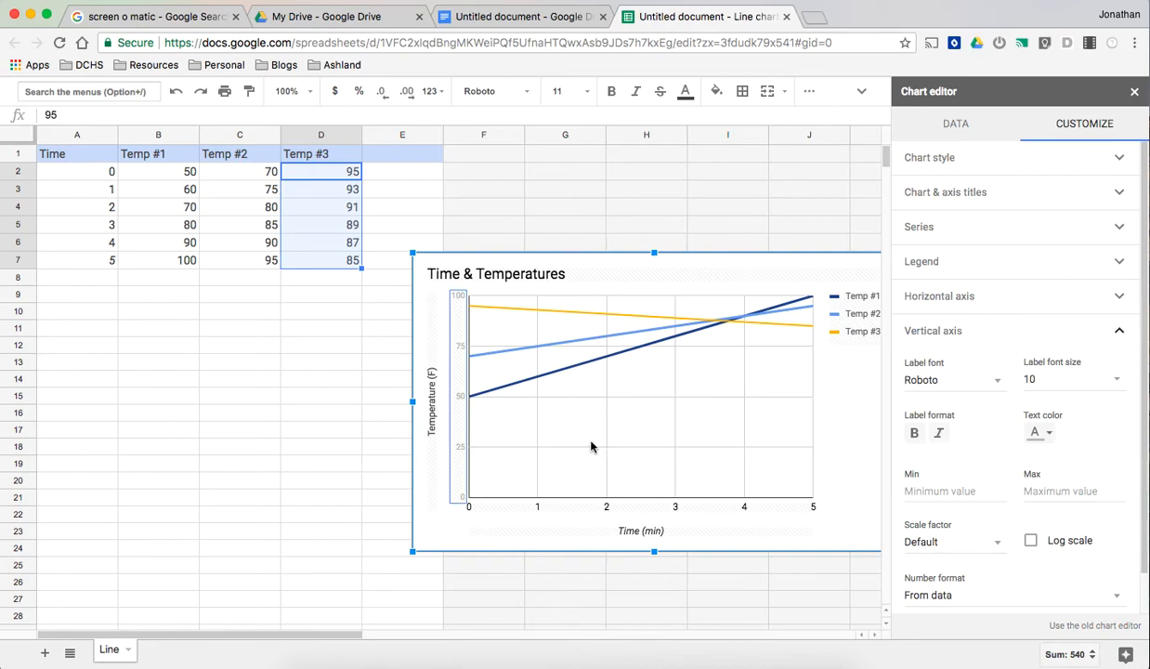
pyautogui.click(976, 335)
pyautogui.click(965, 299)
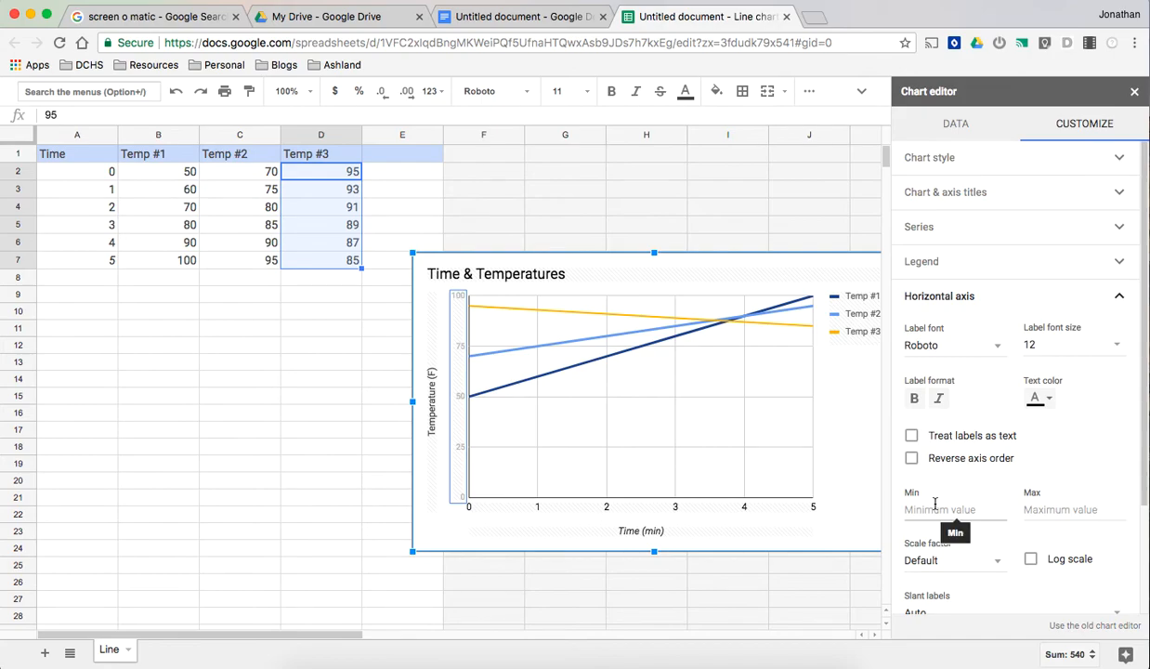
pyautogui.click(966, 296)
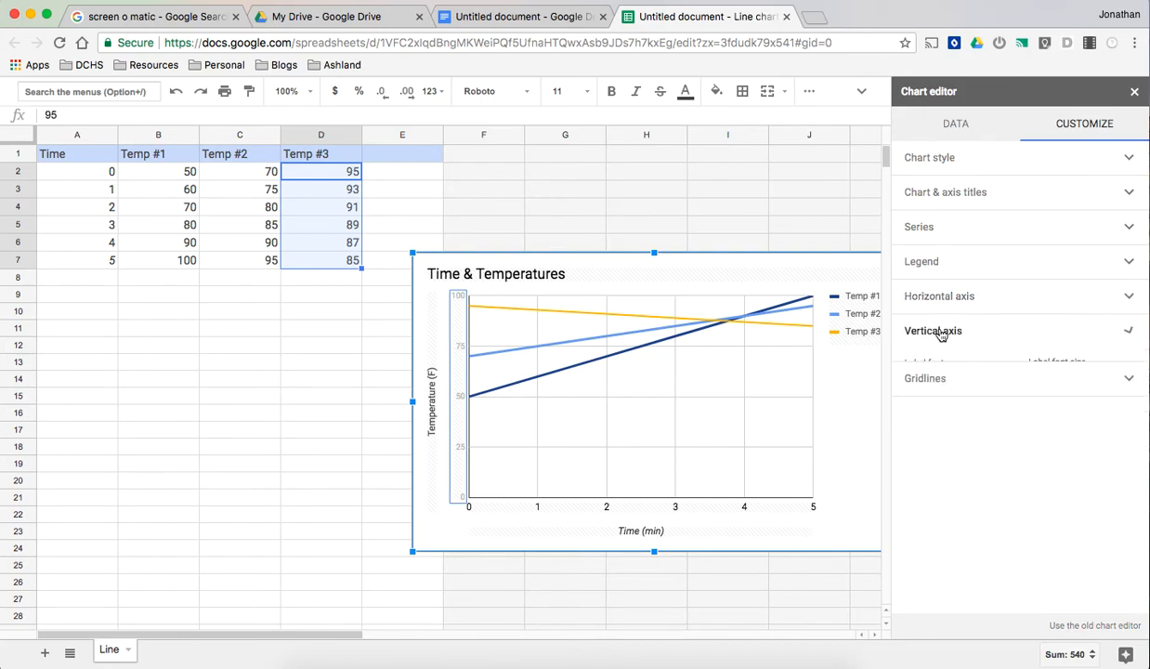
pyautogui.click(940, 332)
pyautogui.click(946, 489)
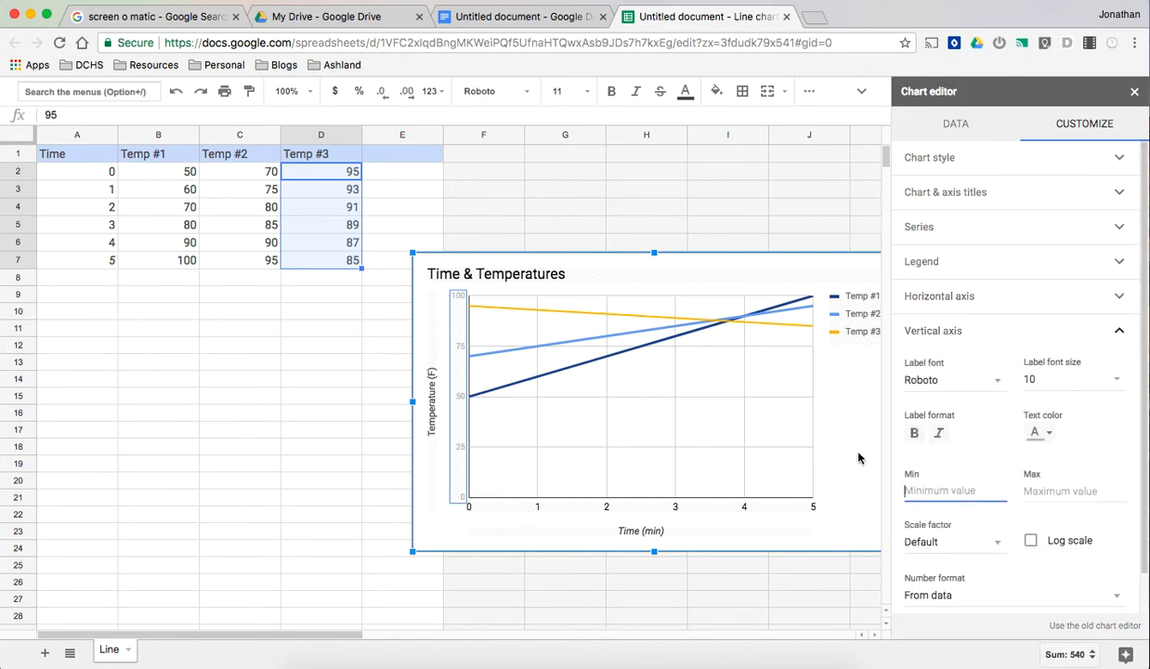
pyautogui.write('20')
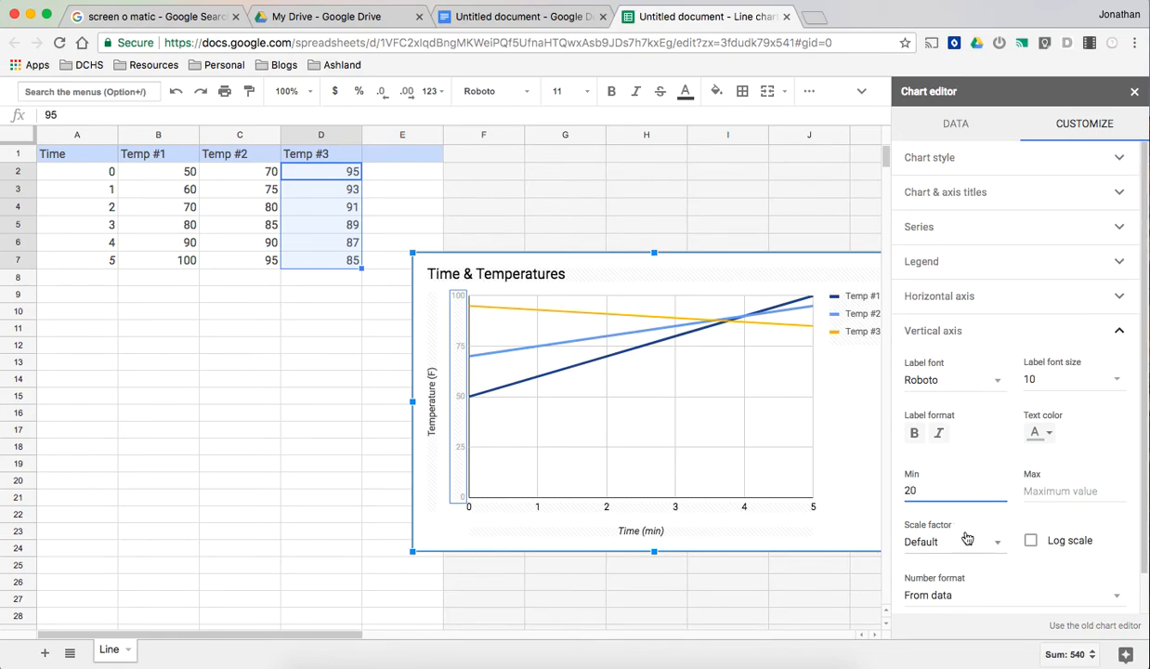
# Set the vertical axis maximum to 100 and its minimum to 0, and close the axis settings
pyautogui.press('Tab')
pyautogui.write('100')
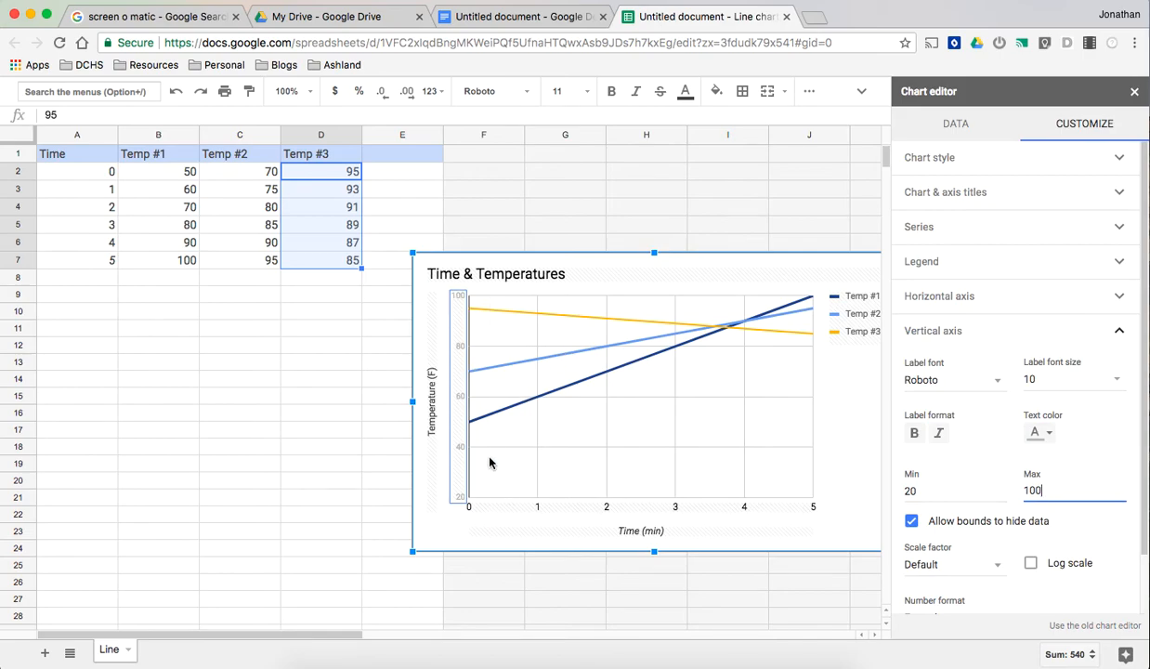
pyautogui.click(924, 486)
pyautogui.write('0')
pyautogui.click(1045, 487)
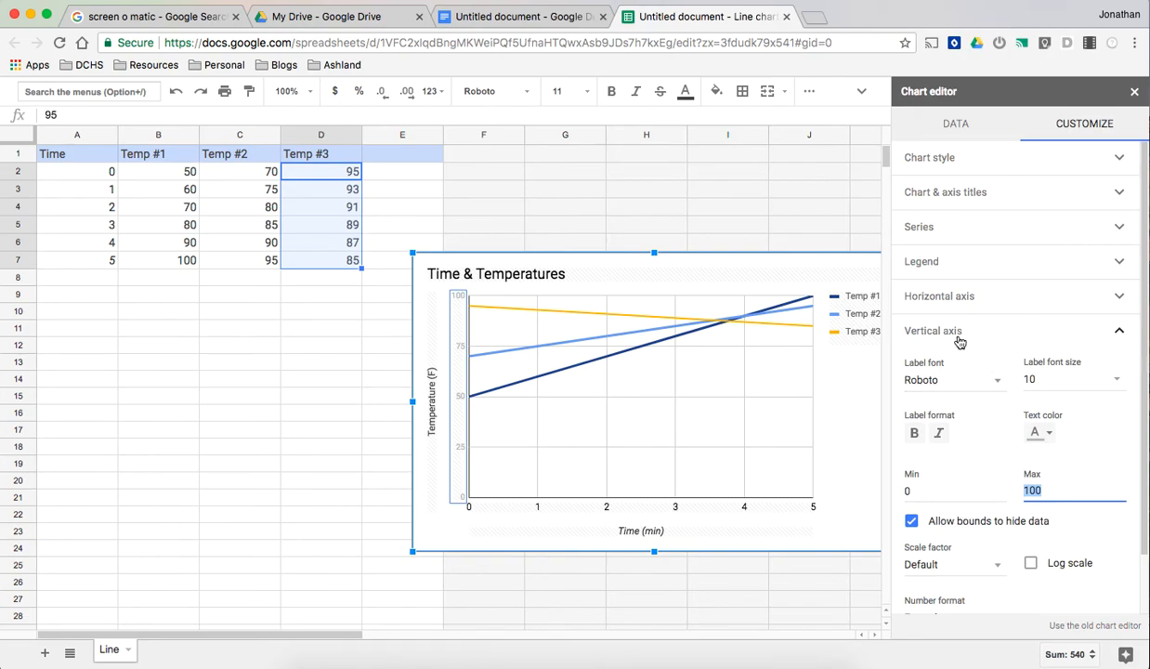
pyautogui.click(928, 331)
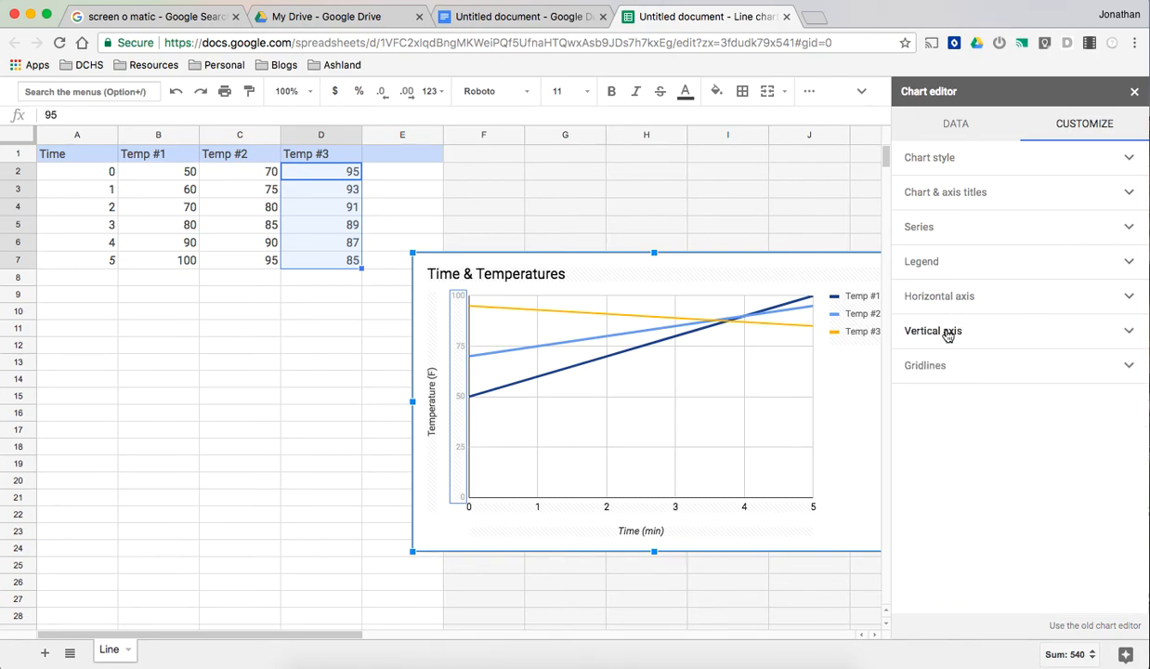
pyautogui.click(573, 388)
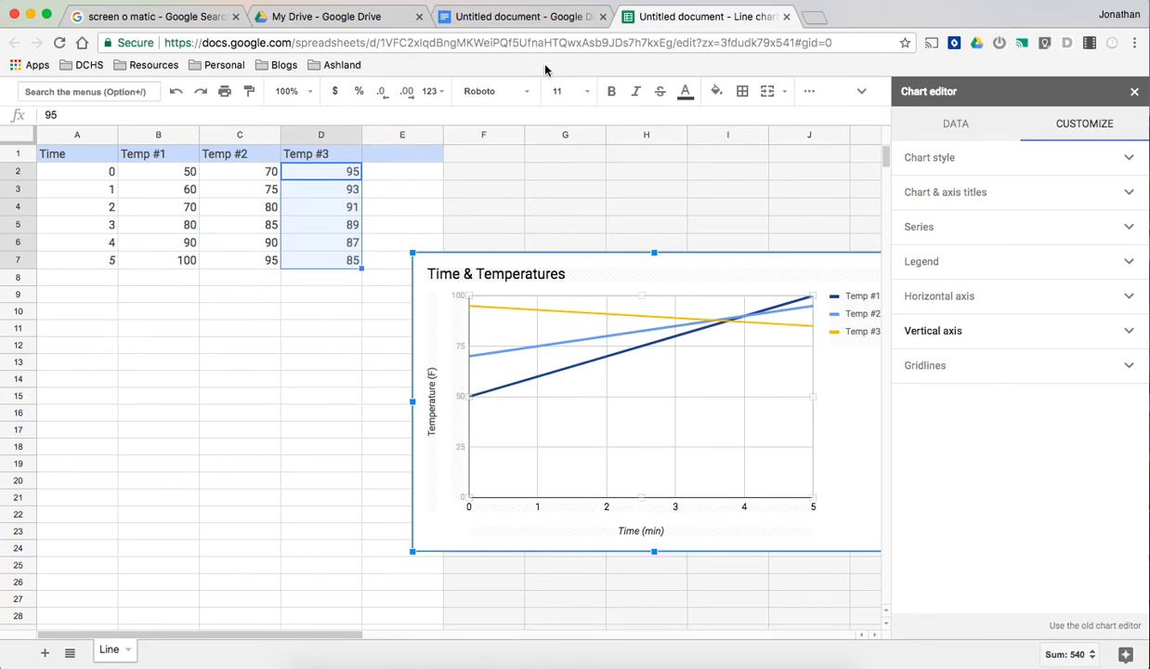
# Switch to the Google Docs write-up, update its linked chart with the spreadsheet changes, and return to the spreadsheet
pyautogui.click(526, 19)
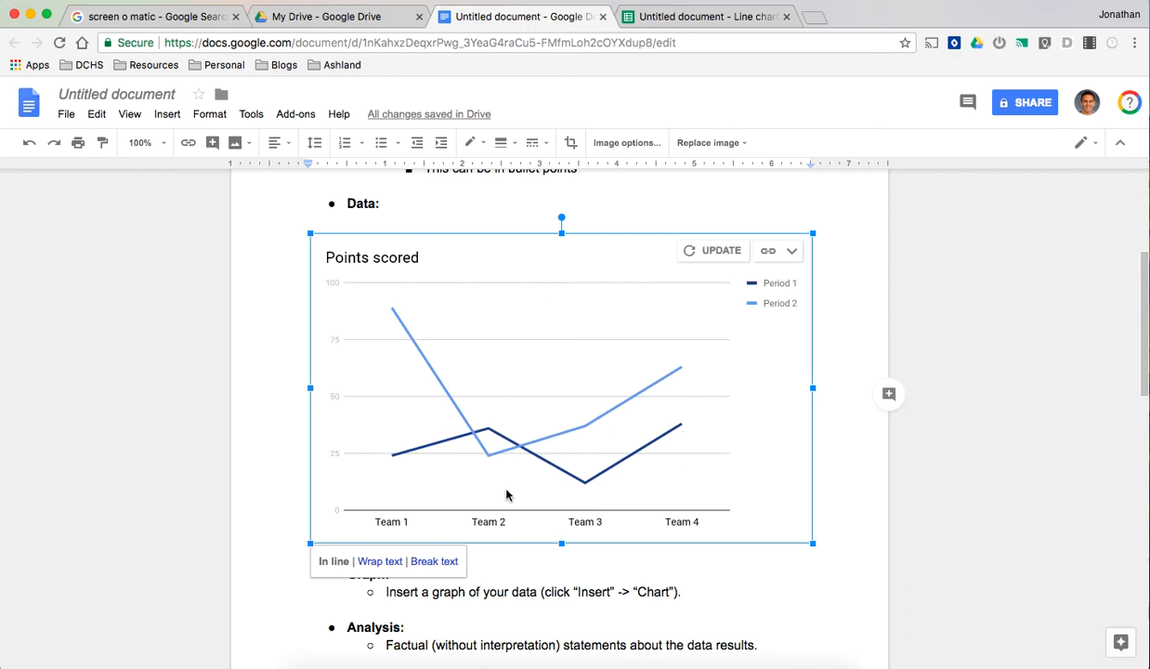
pyautogui.click(719, 249)
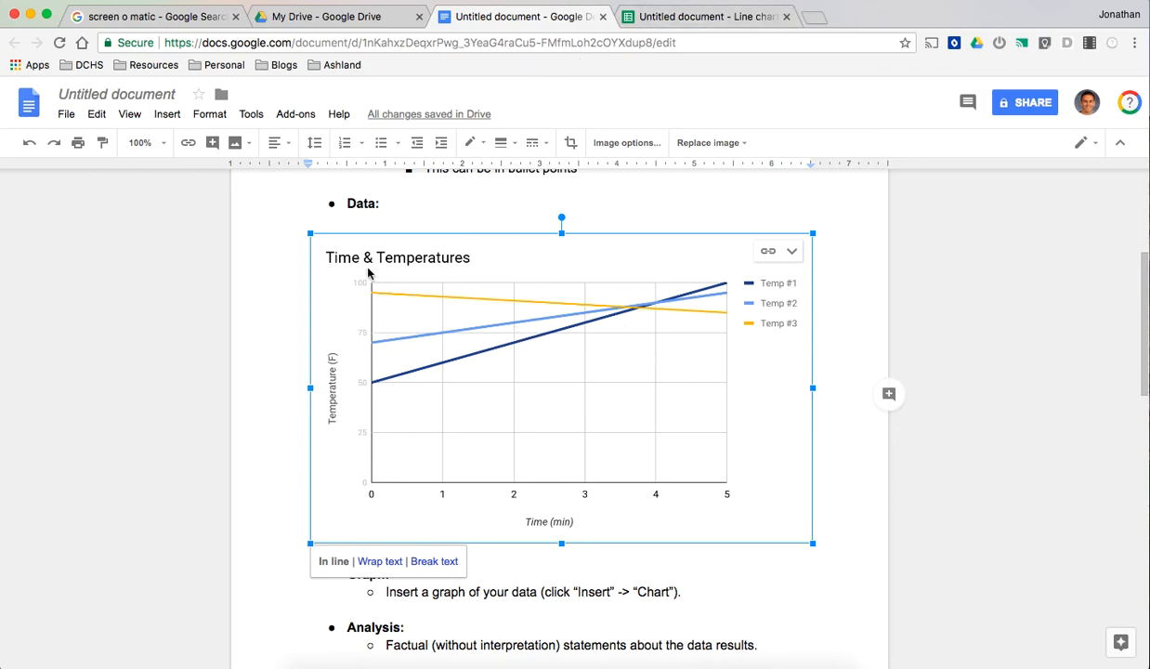
pyautogui.click(709, 18)
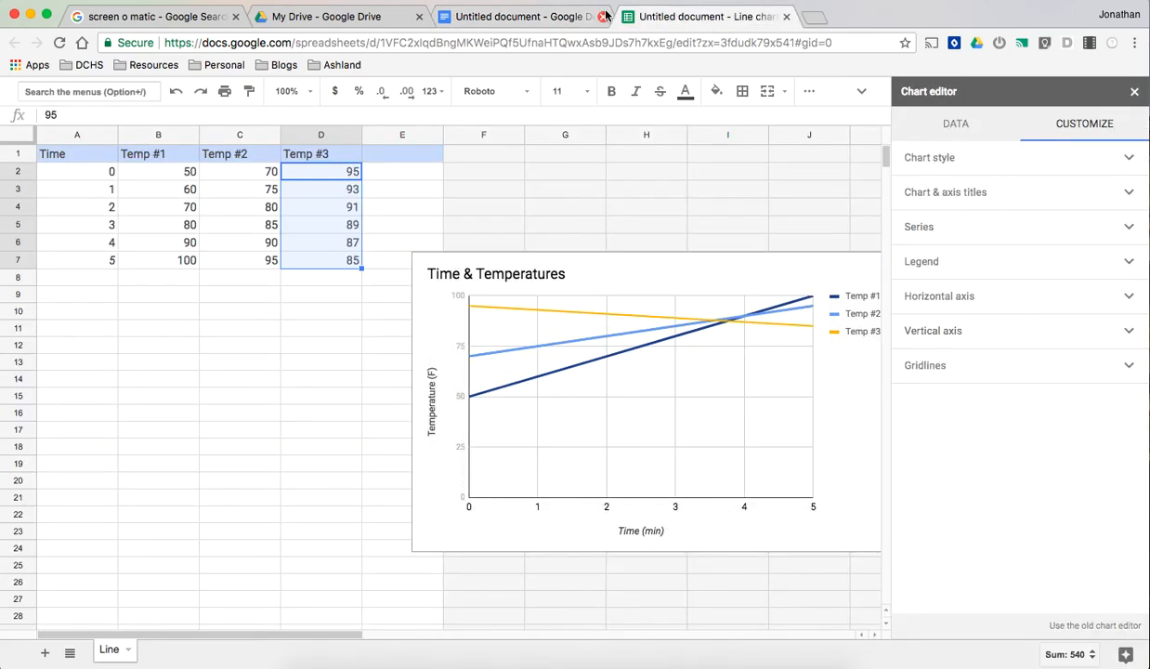